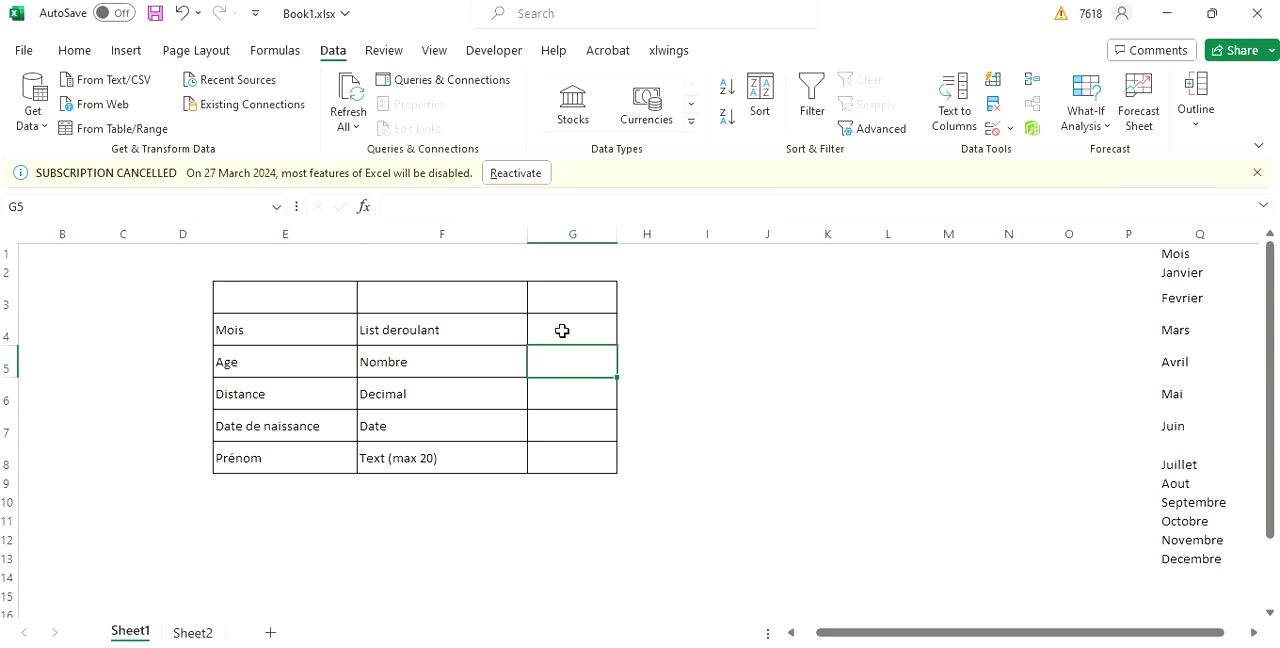
# Add a List data validation to the Mois cell G4 with source =$Q$2:$Q$13, and choose Mai from its dropdown.
pyautogui.click(562, 330)
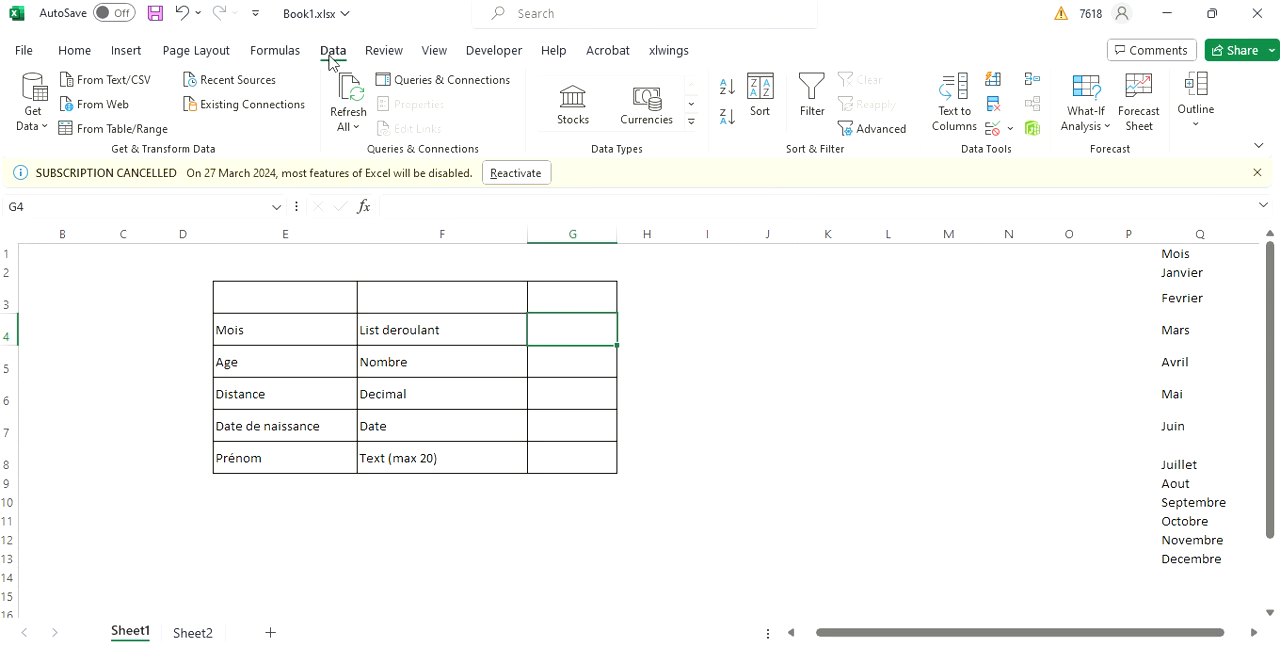
pyautogui.click(30, 50)
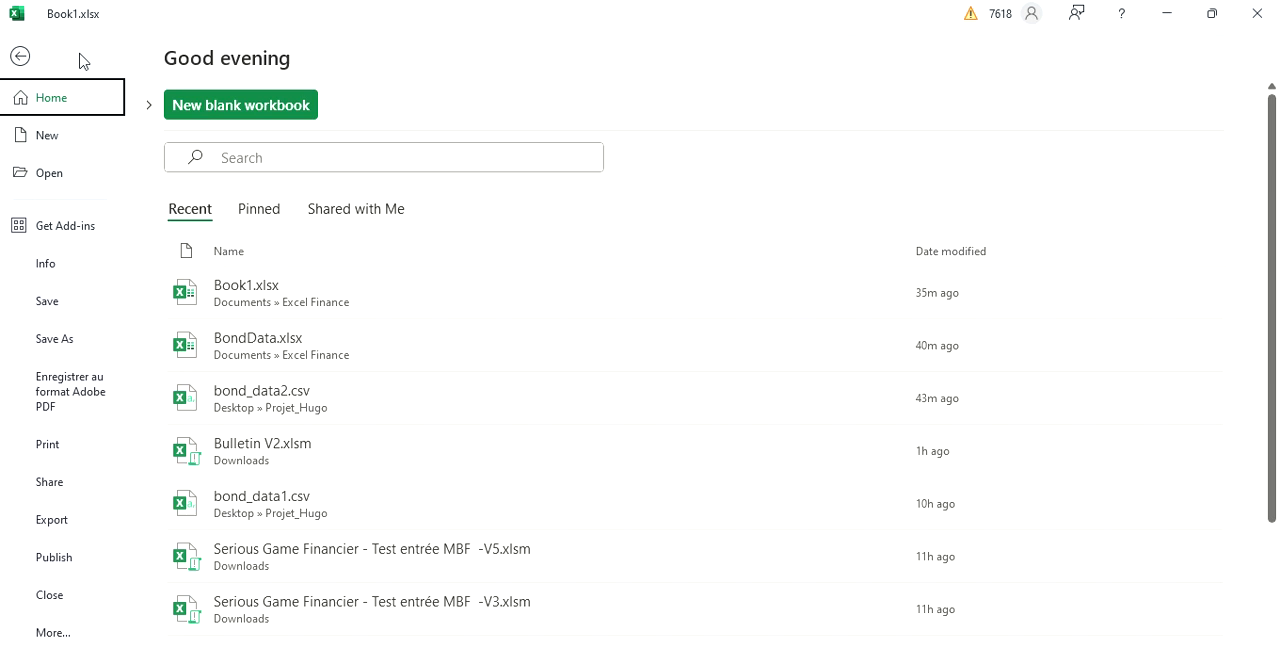
pyautogui.click(21, 58)
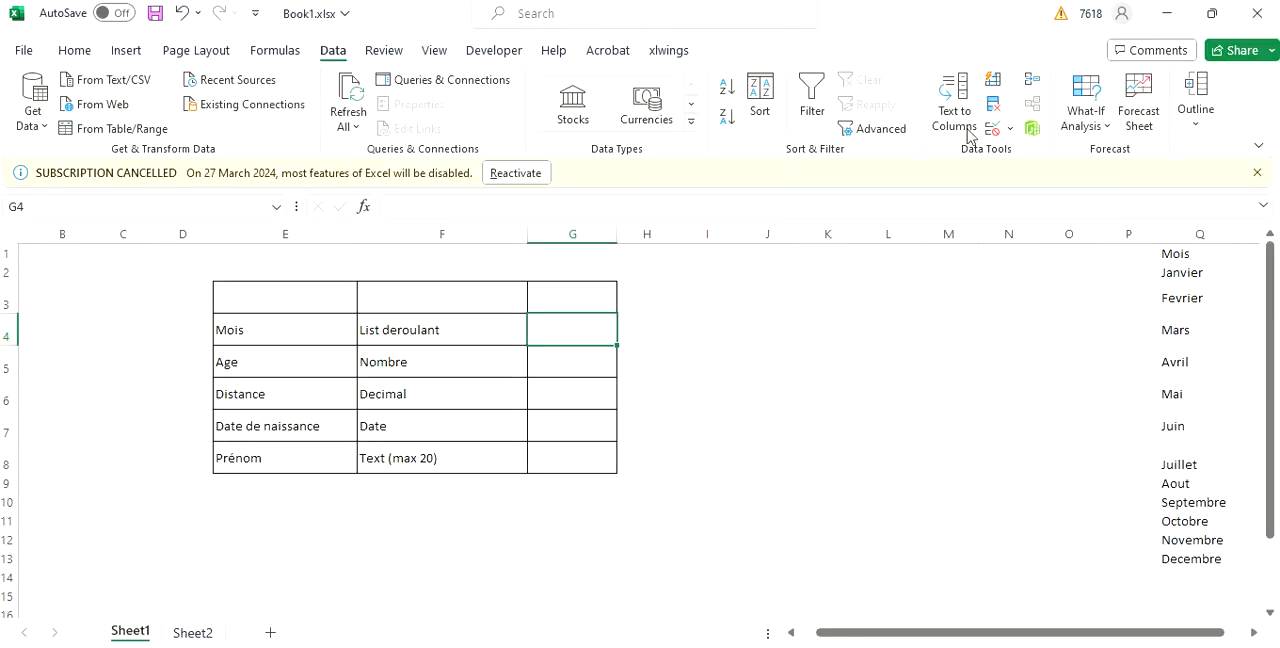
pyautogui.click(1010, 129)
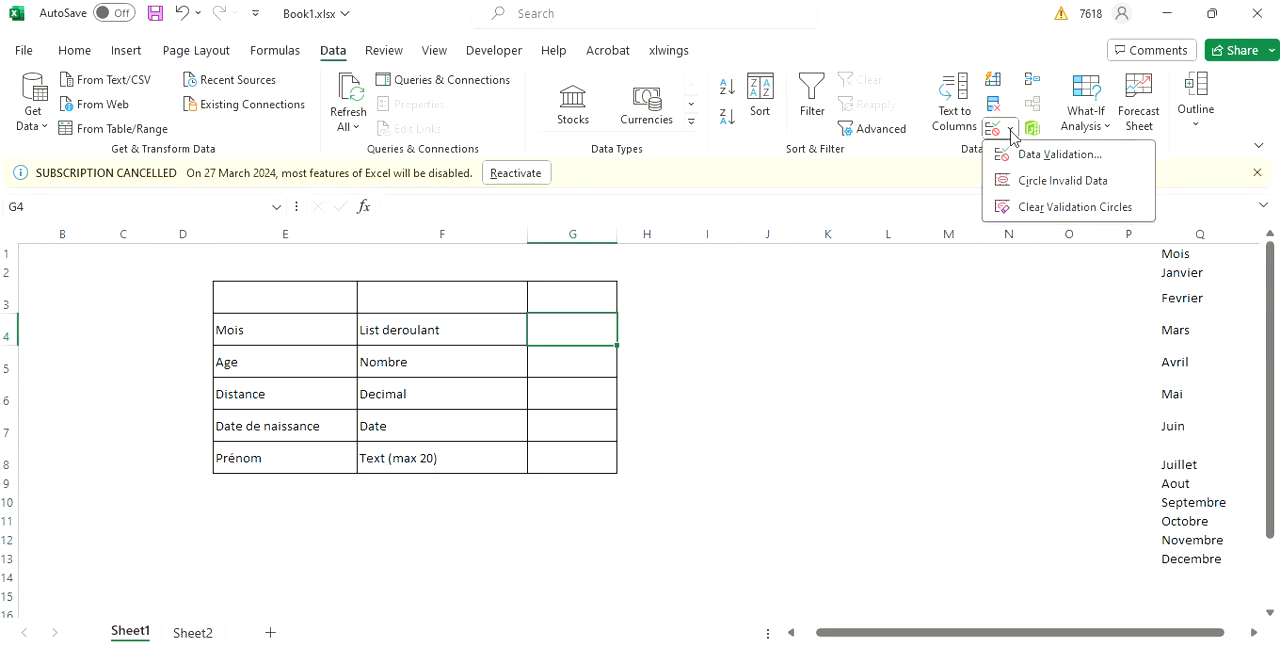
pyautogui.click(1025, 160)
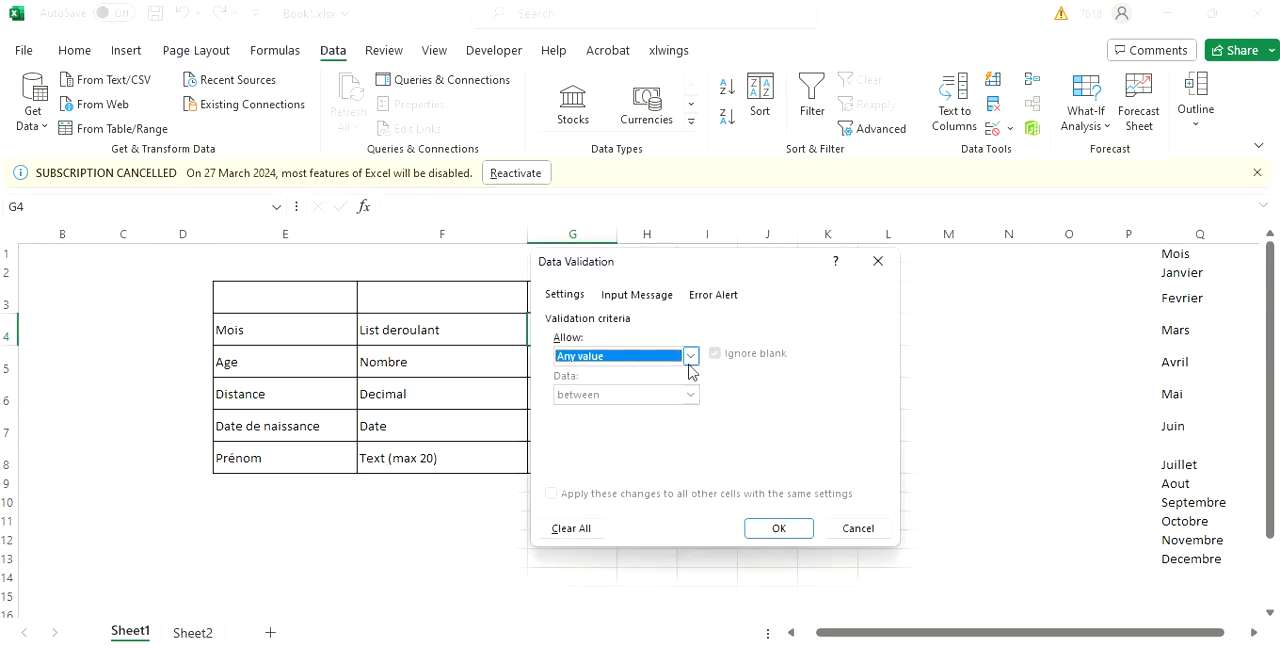
pyautogui.click(690, 366)
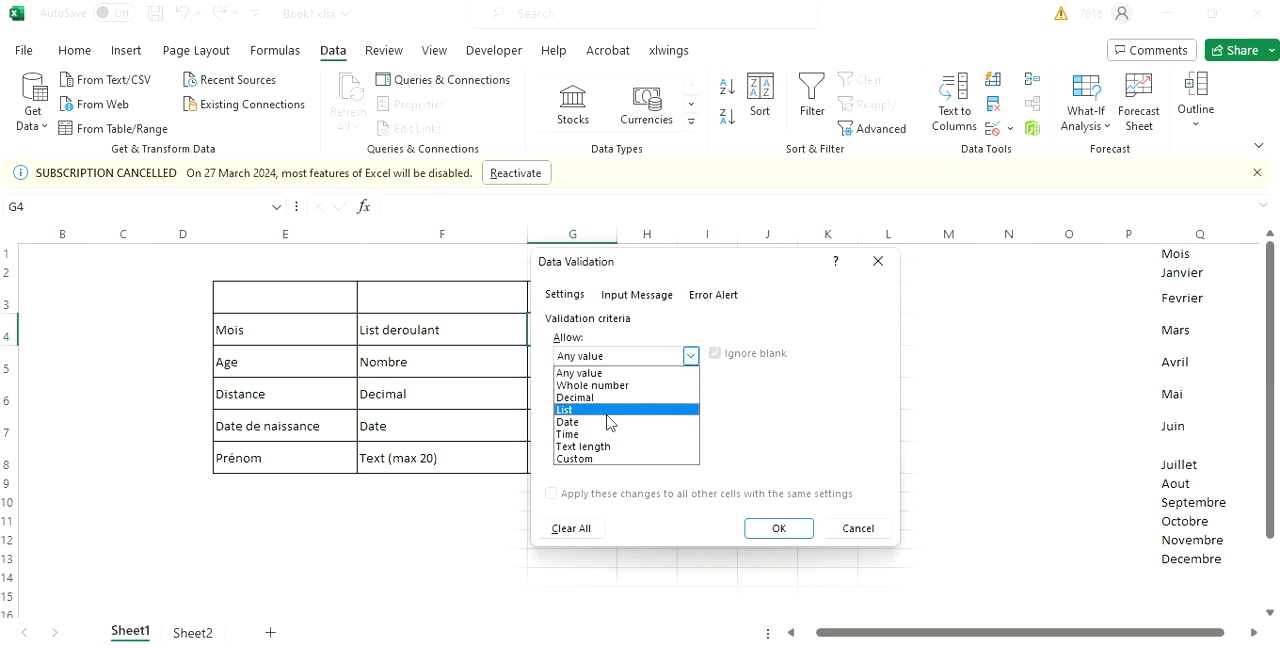
pyautogui.click(607, 411)
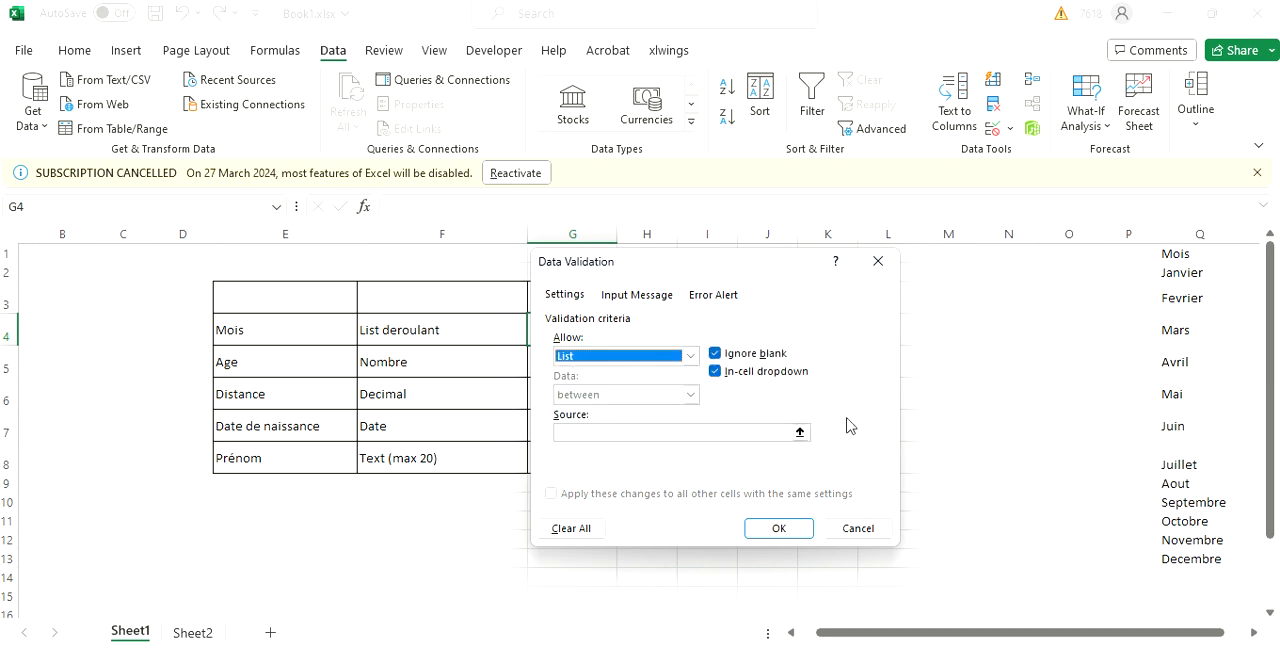
pyautogui.click(804, 432)
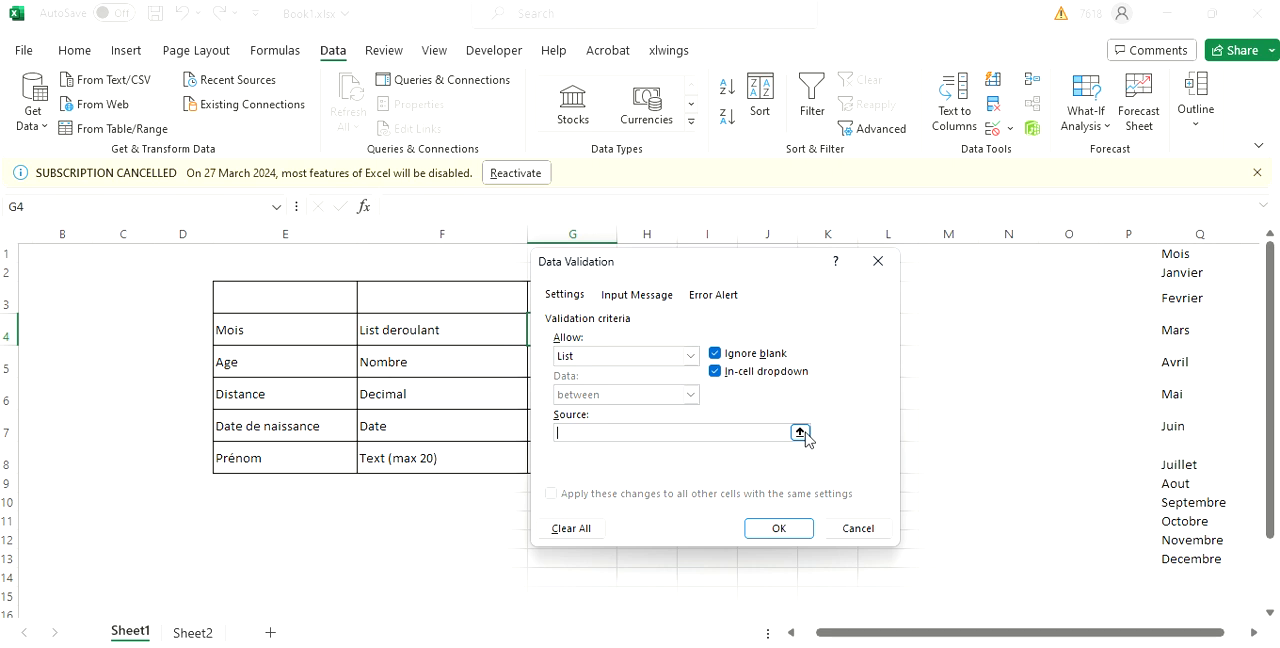
pyautogui.click(1184, 274)
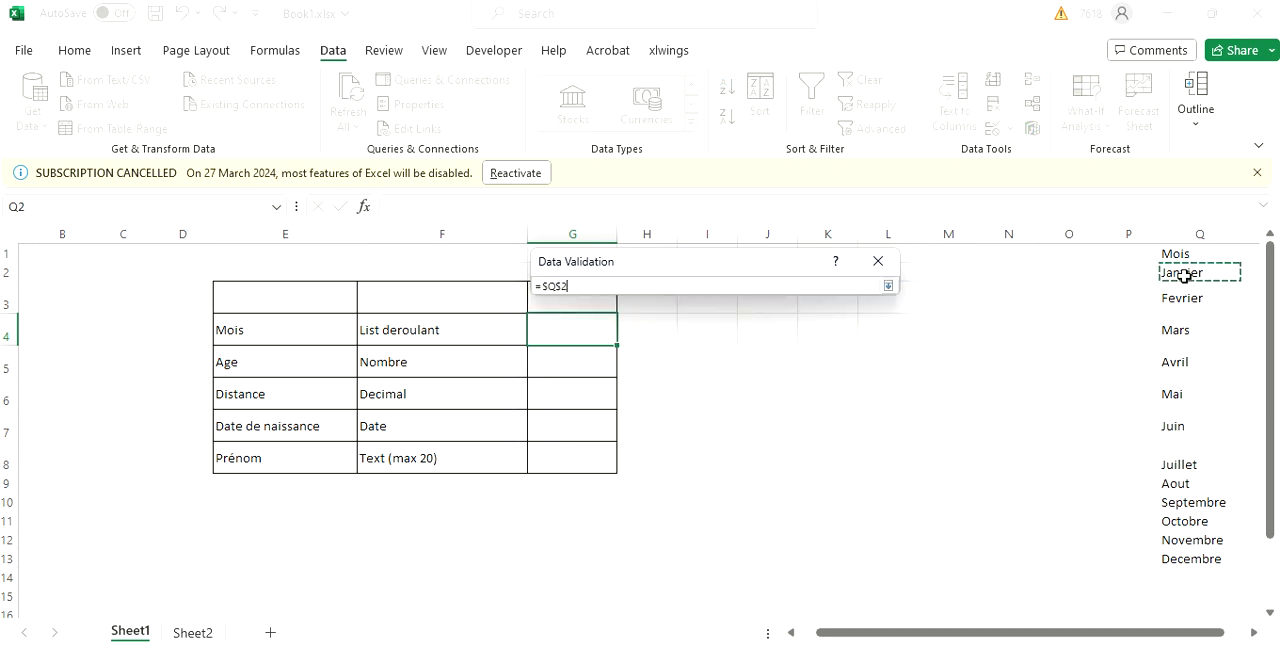
pyautogui.moveTo(1184, 274); pyautogui.dragTo(1199, 558)
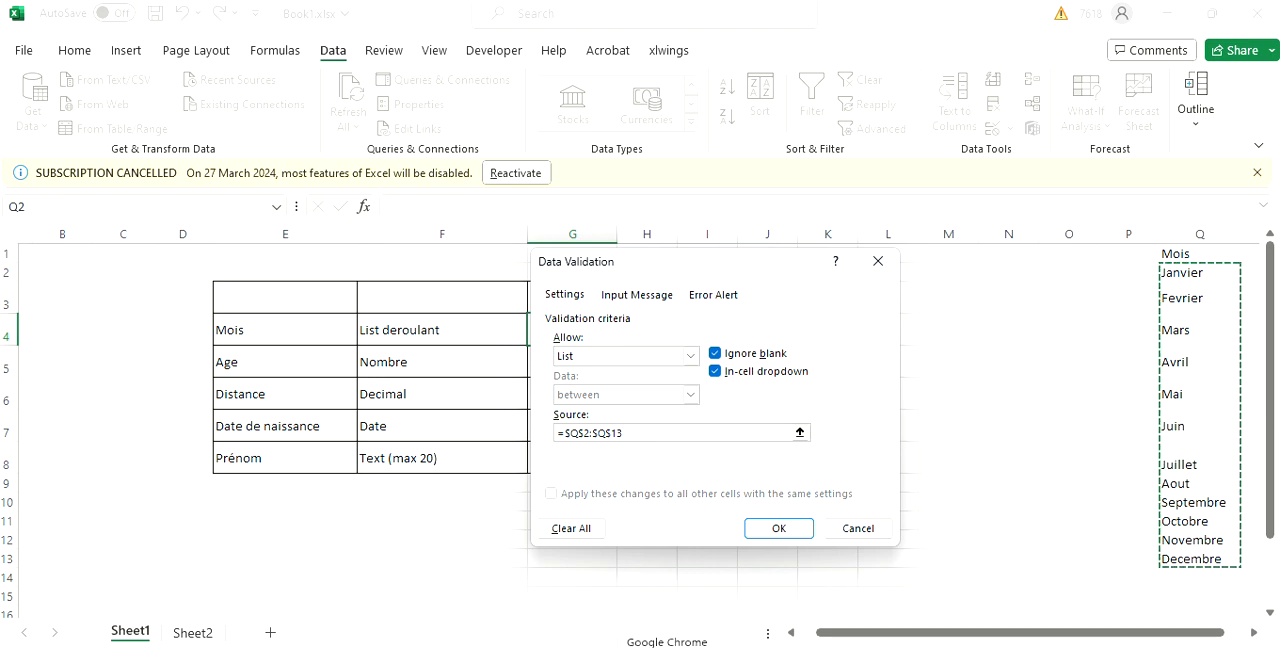
pyautogui.click(777, 538)
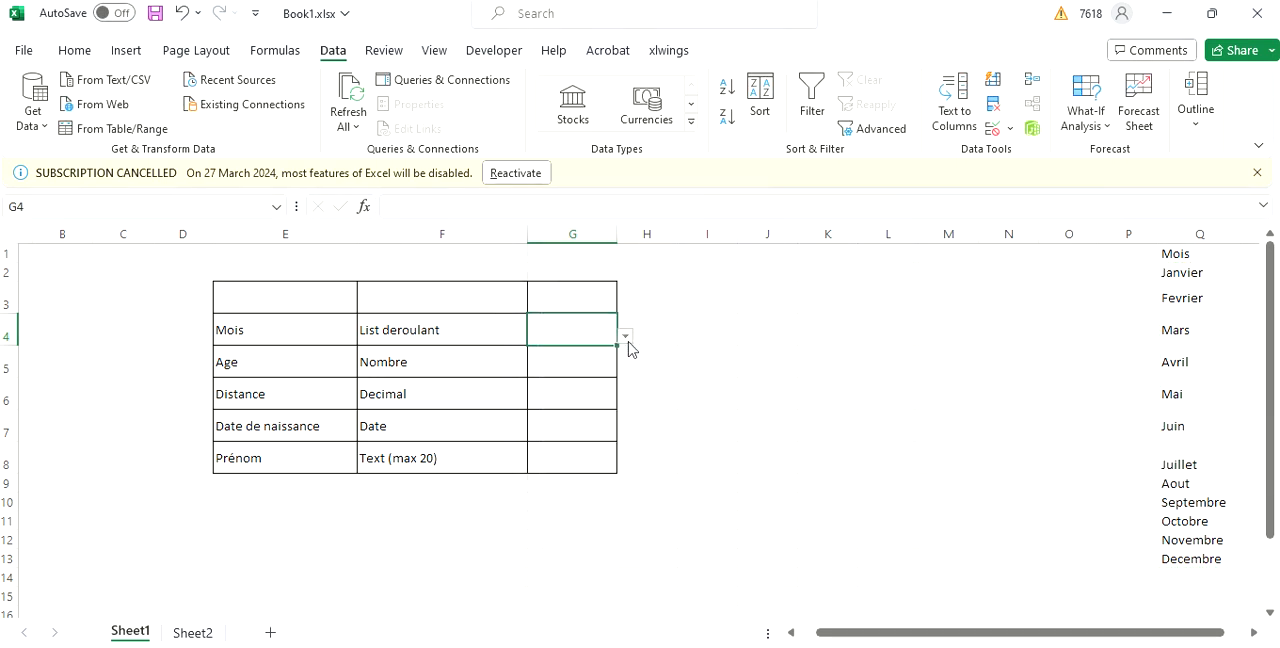
pyautogui.click(625, 338)
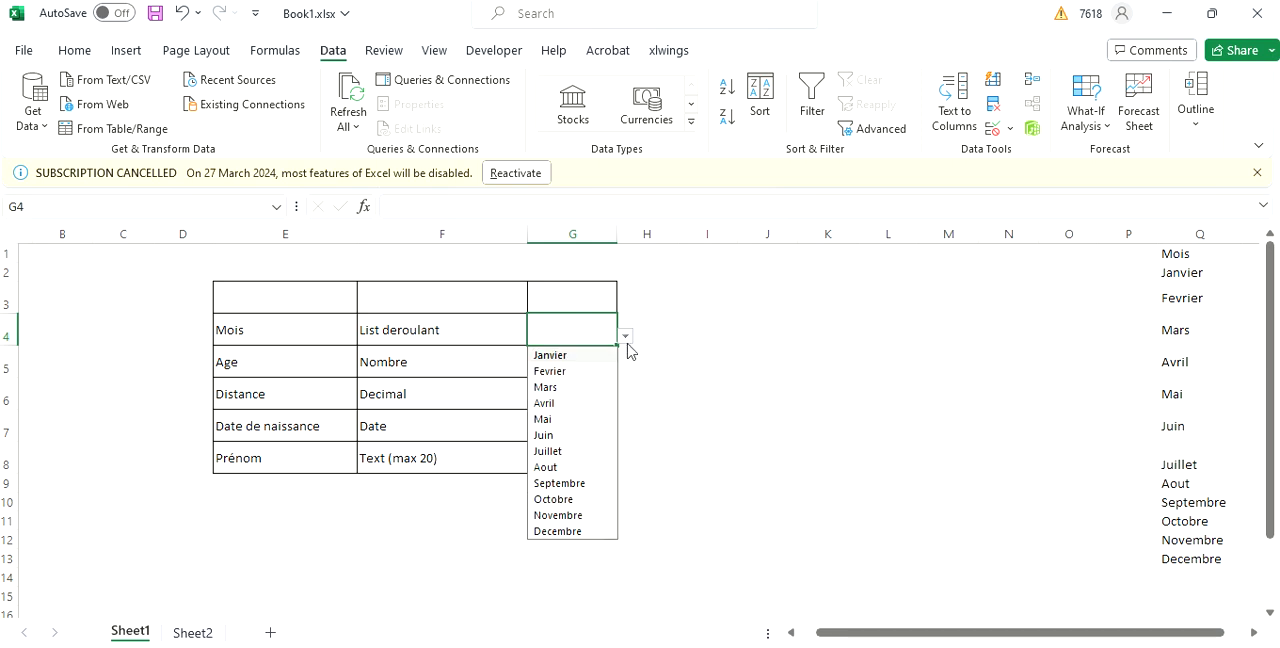
pyautogui.click(545, 420)
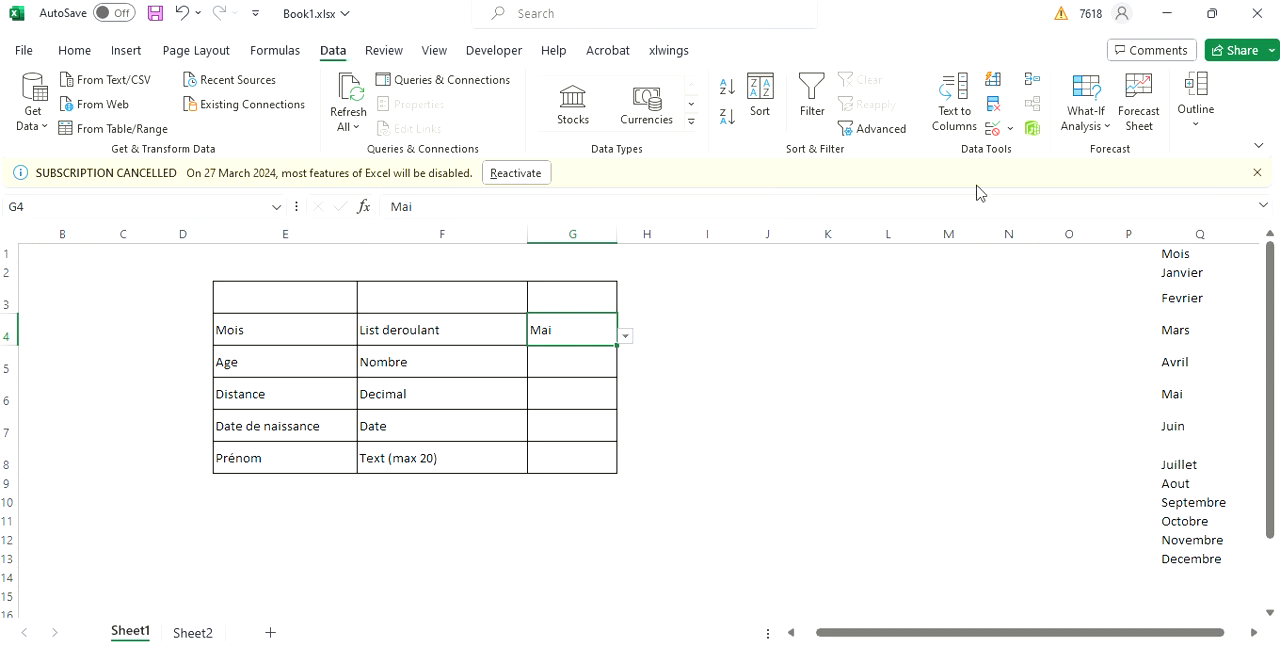
# Review the source range of G4's list validation and compare the cell's dropdown entries with the months in column Q.
pyautogui.click(1010, 129)
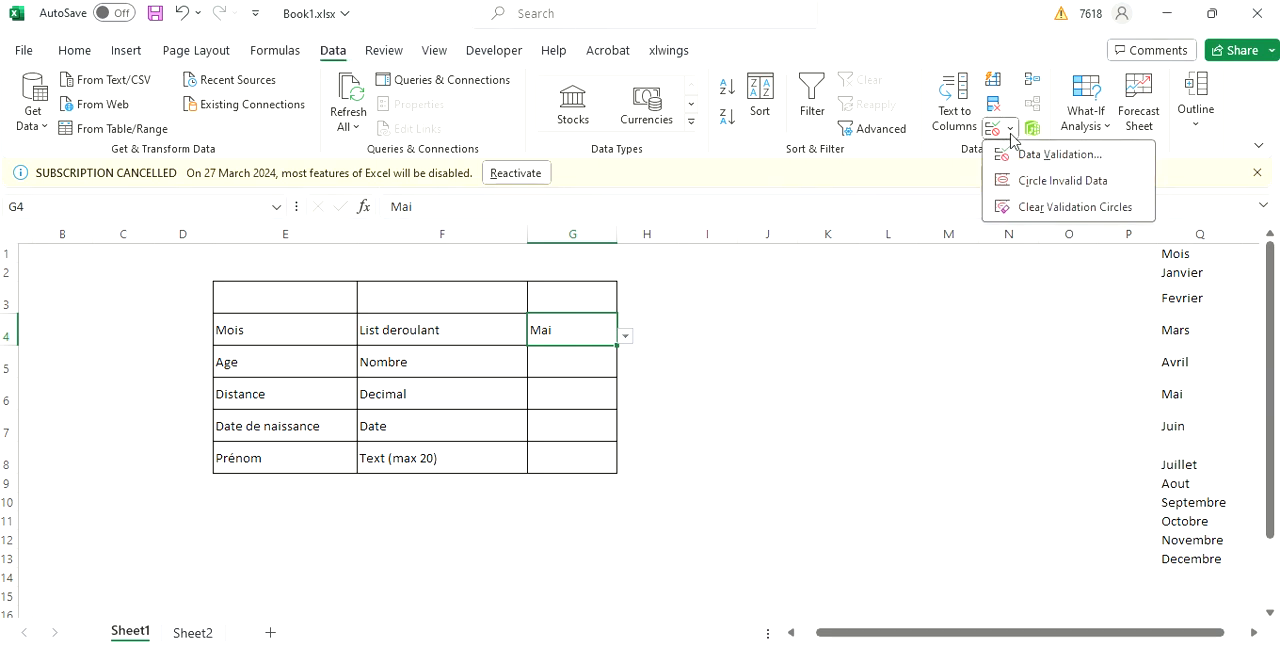
pyautogui.click(1028, 160)
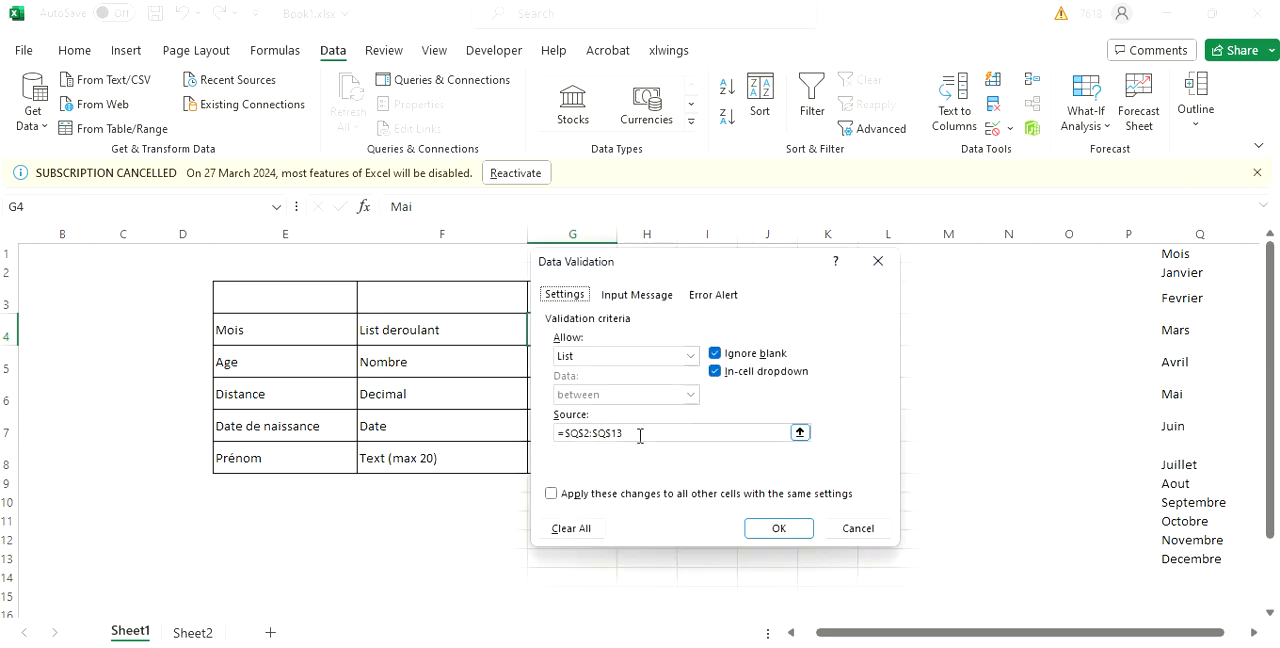
pyautogui.click(799, 432)
pyautogui.press('Return')
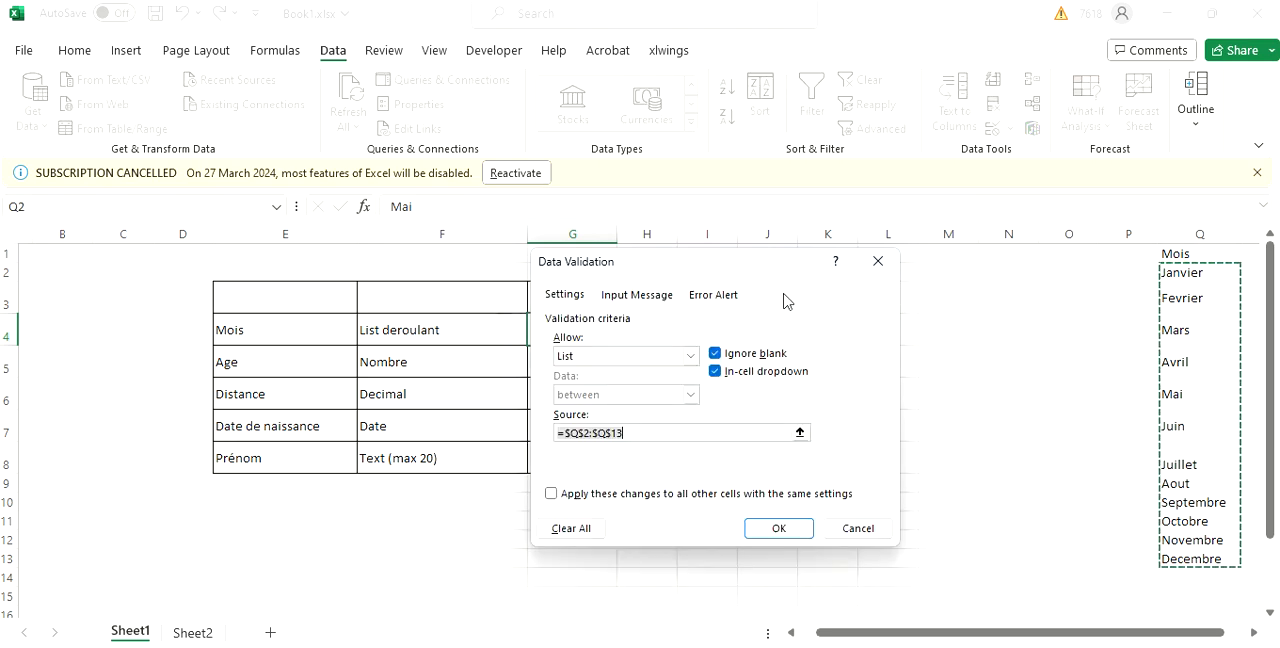
pyautogui.click(750, 530)
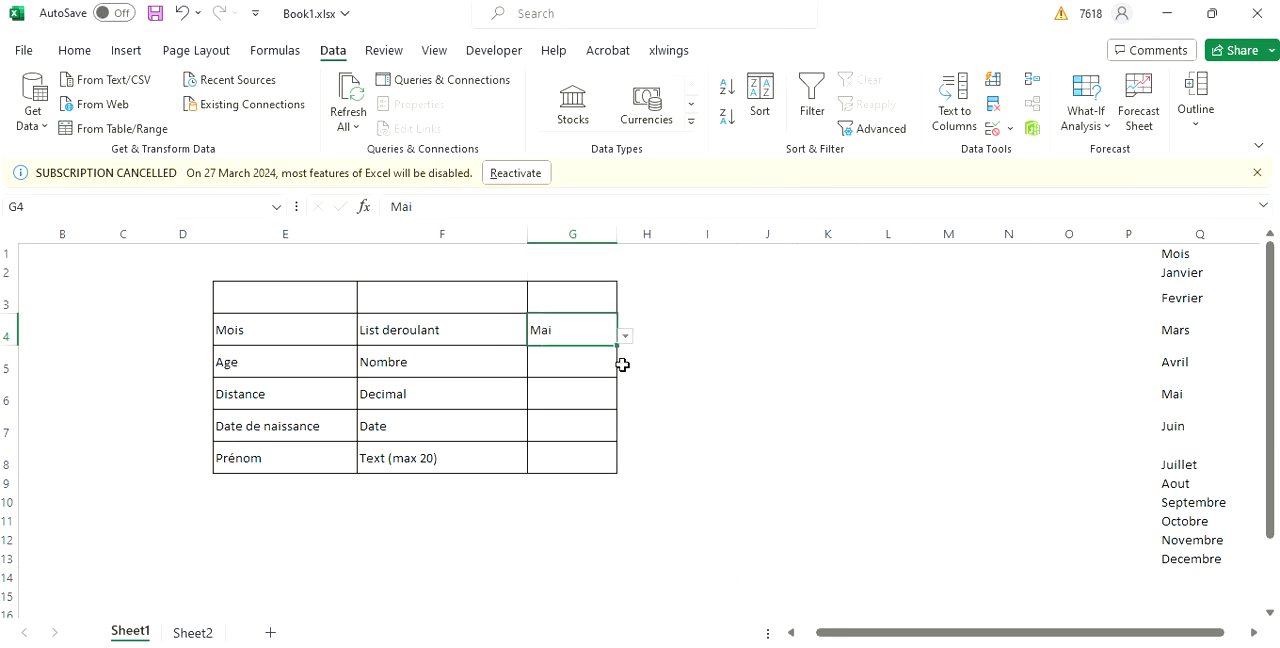
pyautogui.click(625, 338)
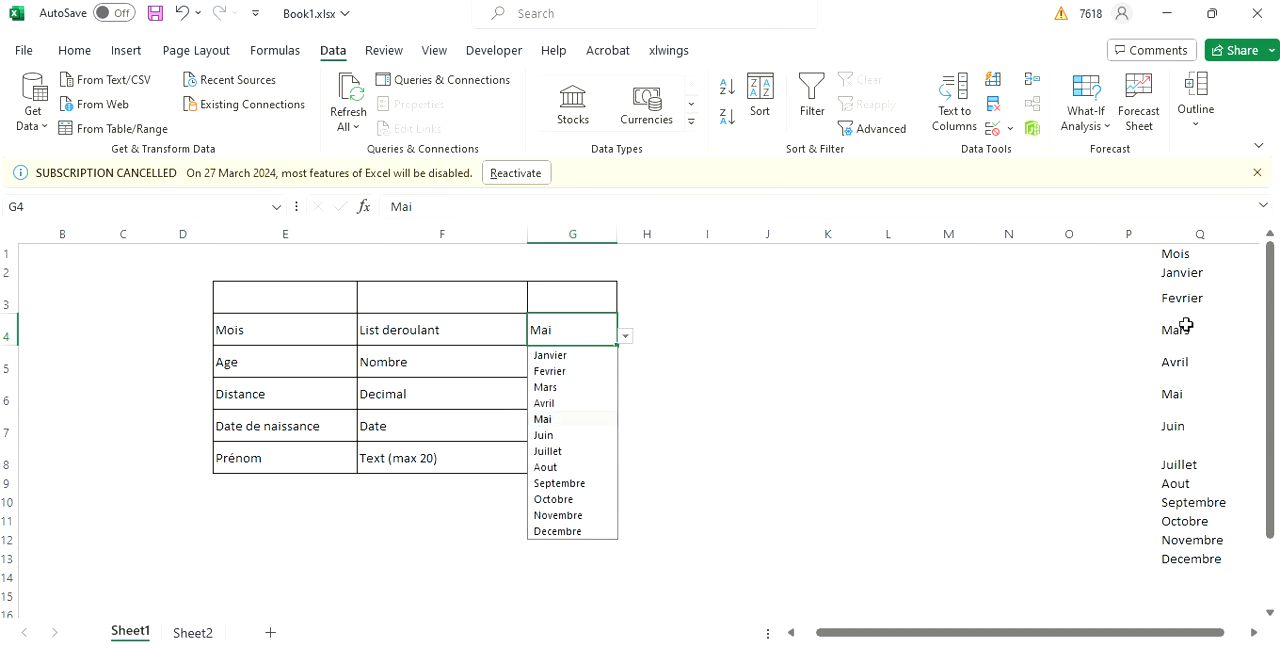
pyautogui.click(940, 401)
pyautogui.click(928, 402)
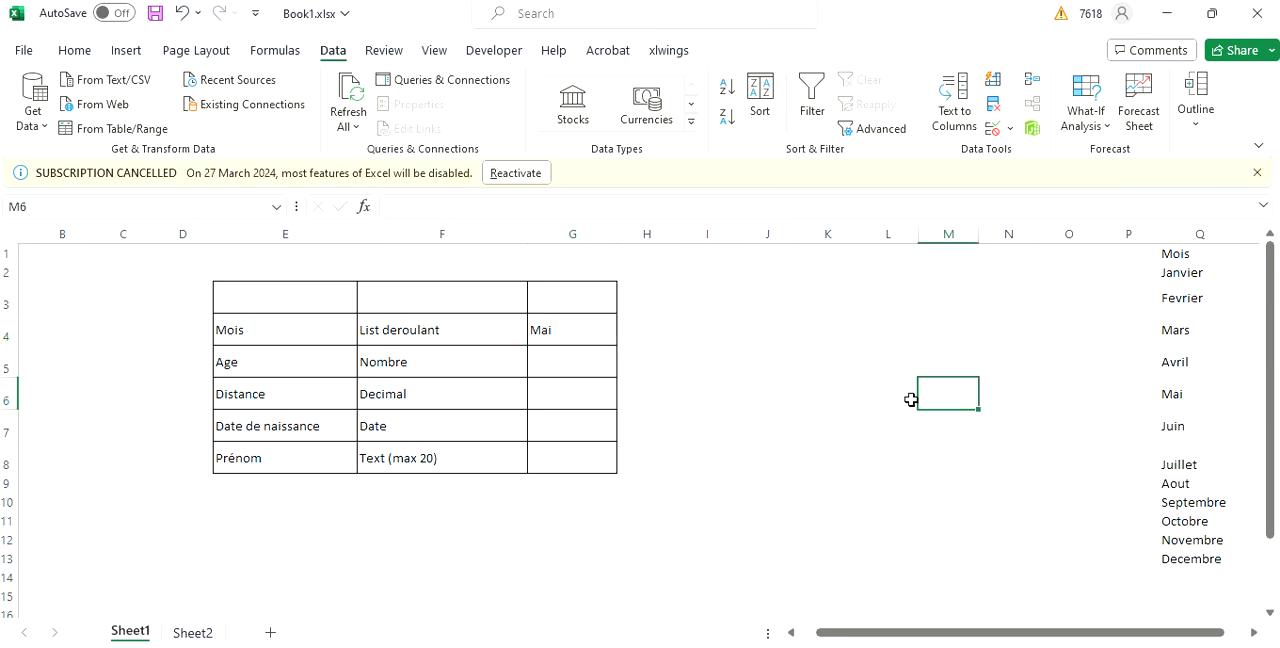
# Restrict the Age cell G5 to whole numbers greater than 0 with data validation.
pyautogui.click(583, 359)
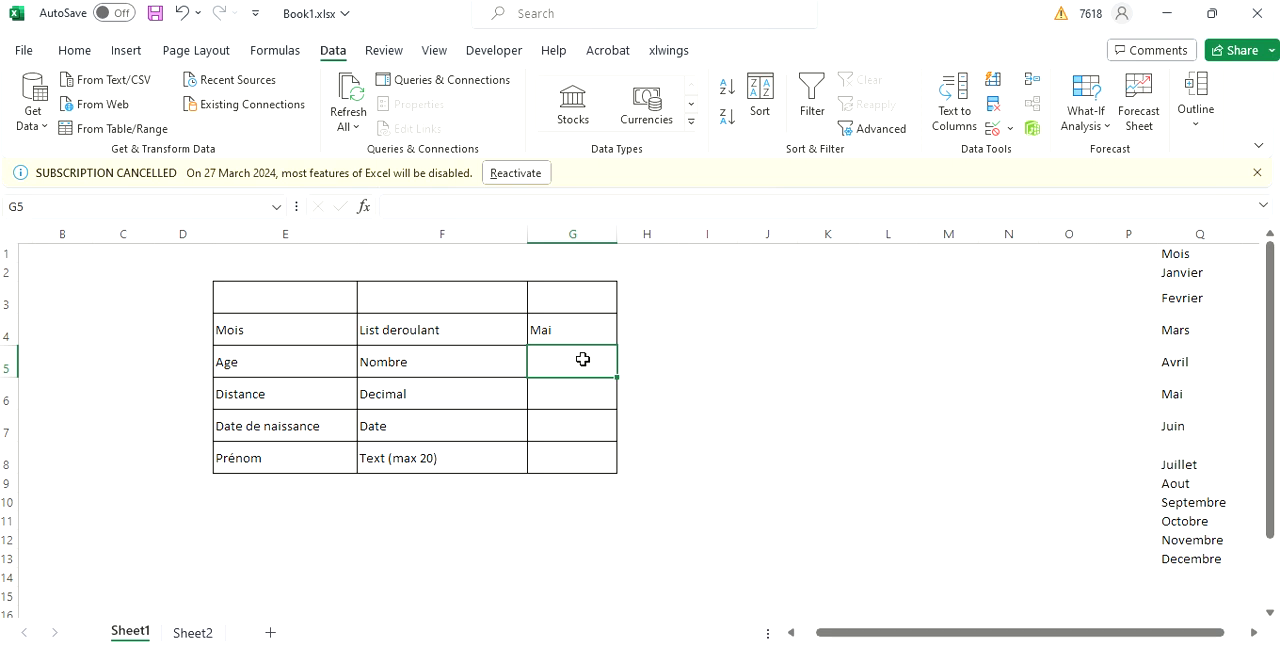
pyautogui.click(1011, 128)
pyautogui.click(1058, 155)
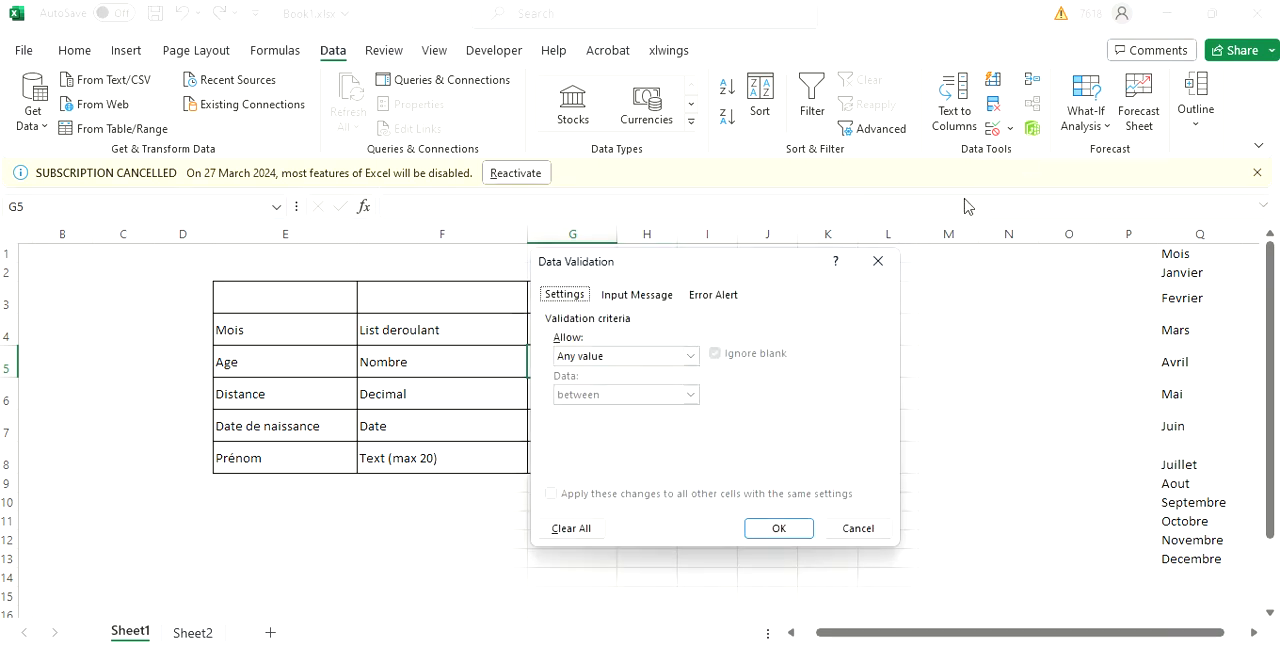
pyautogui.click(690, 357)
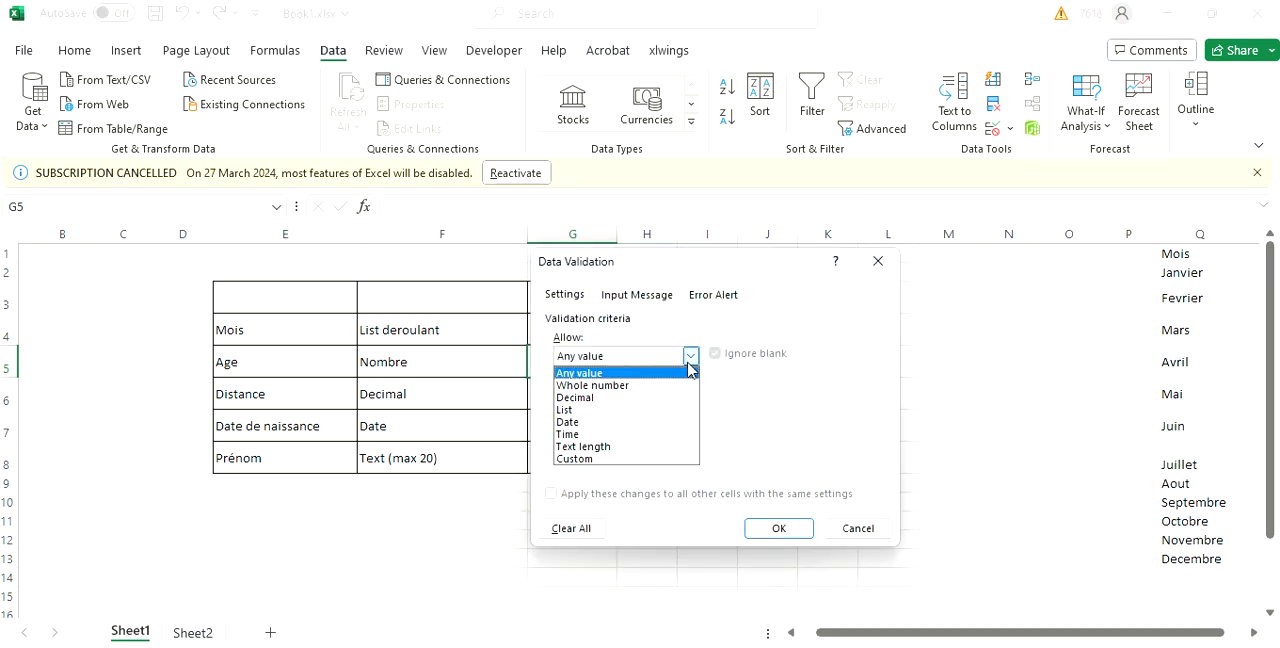
pyautogui.click(645, 386)
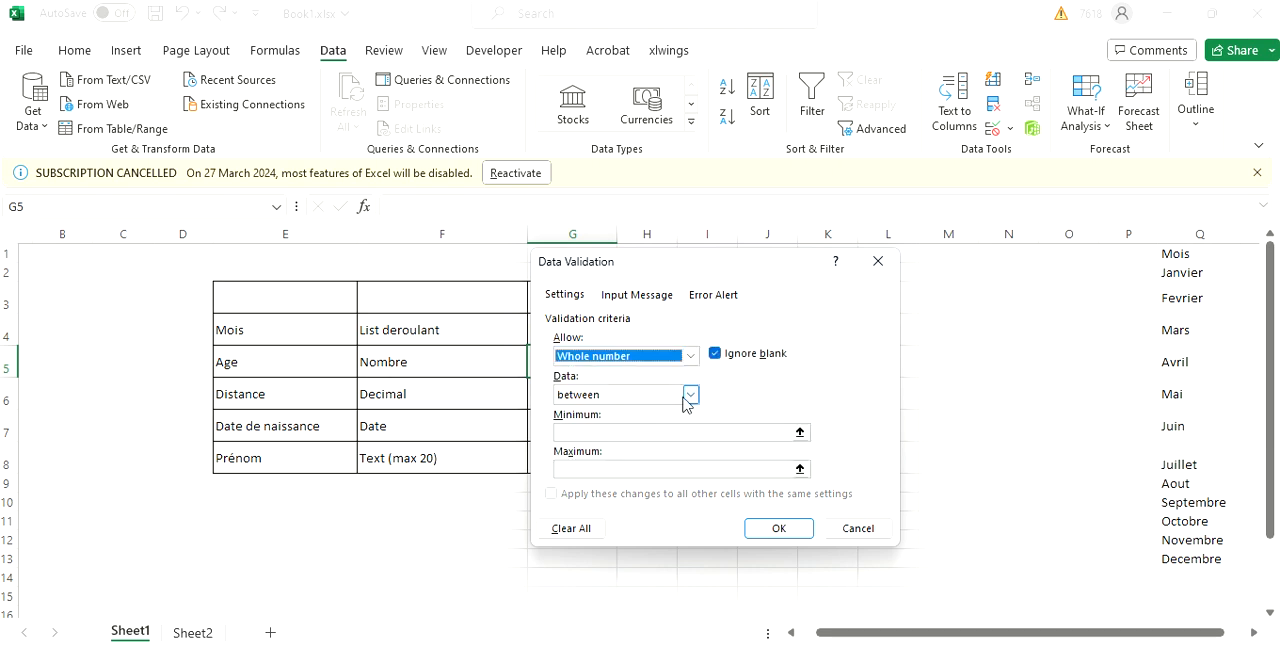
pyautogui.click(690, 395)
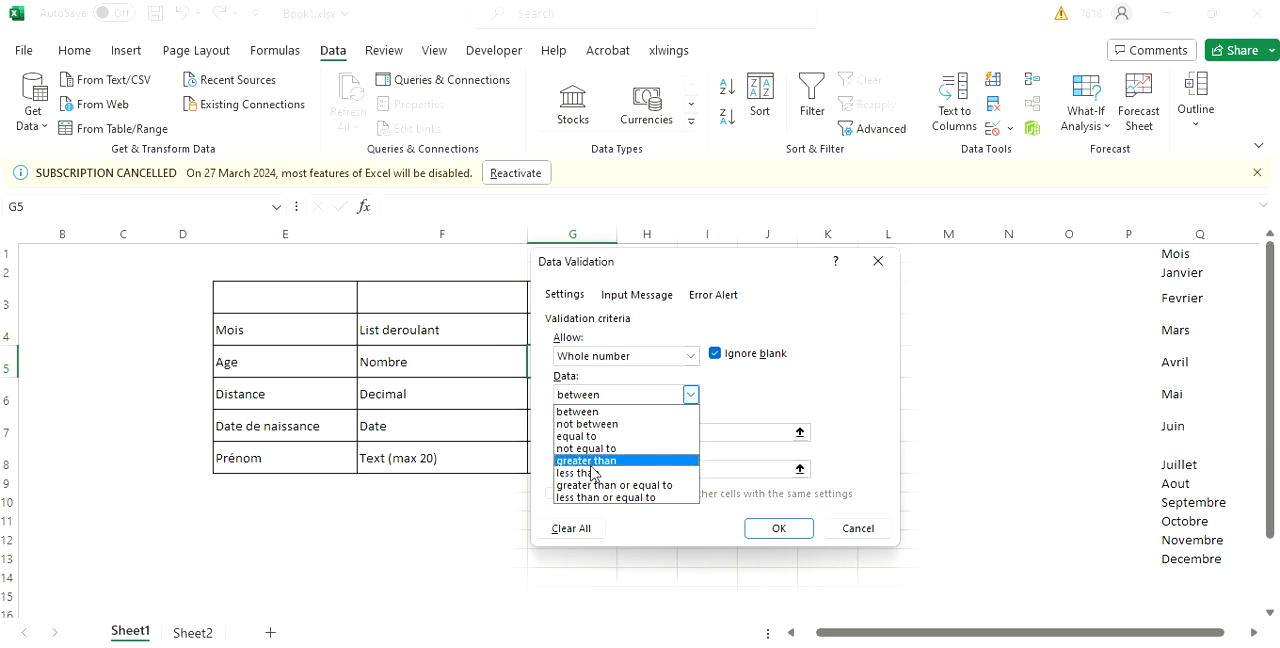
pyautogui.click(587, 463)
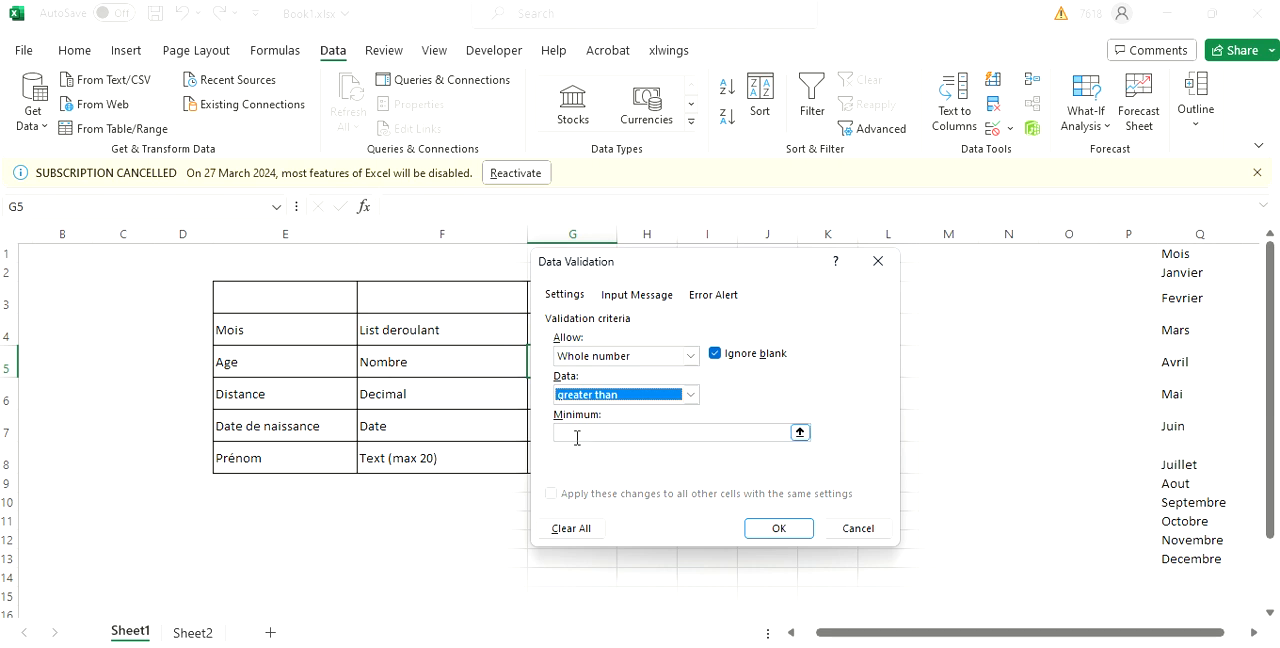
pyautogui.click(577, 436)
pyautogui.write('0')
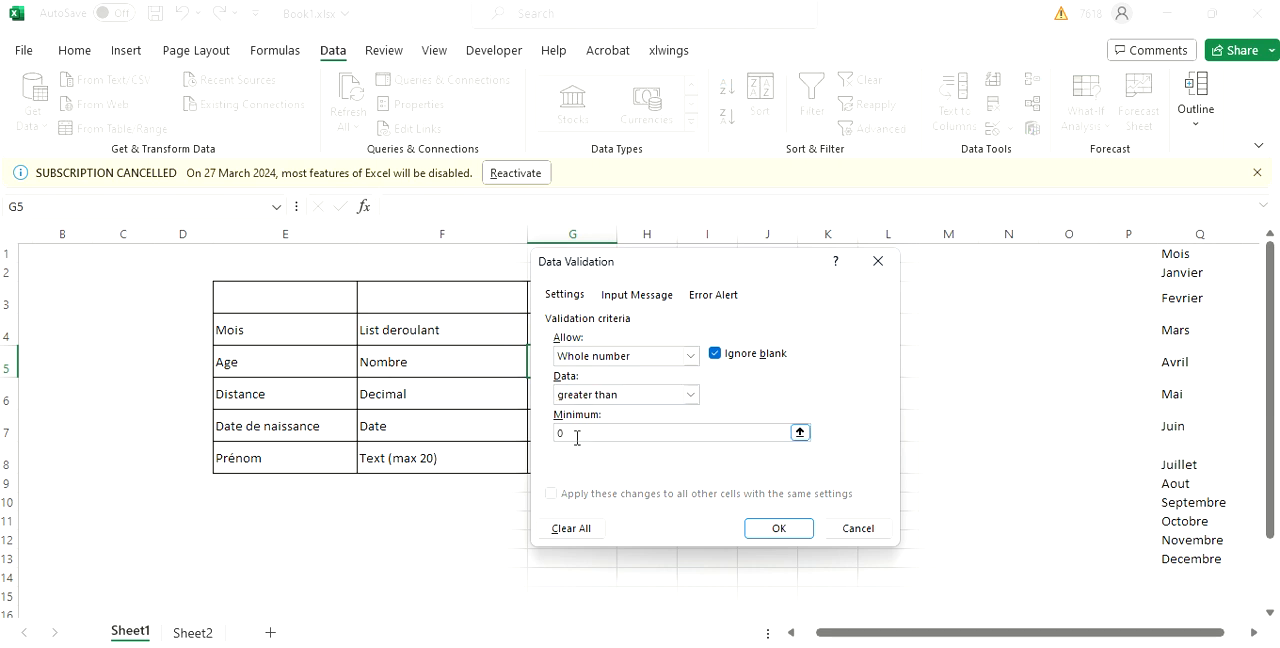
pyautogui.press('Return')
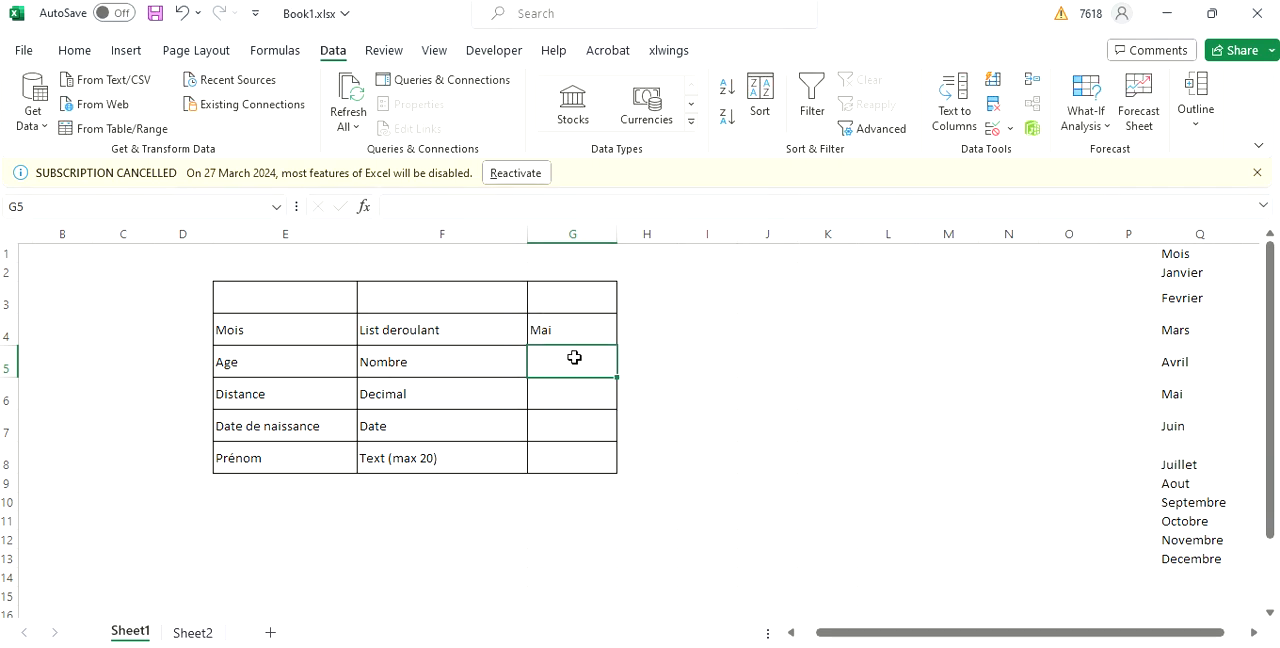
# Test the validation rule in G5 by trying -1, cancel that entry and enter 13 instead.
pyautogui.write('-1')
pyautogui.press('Return')
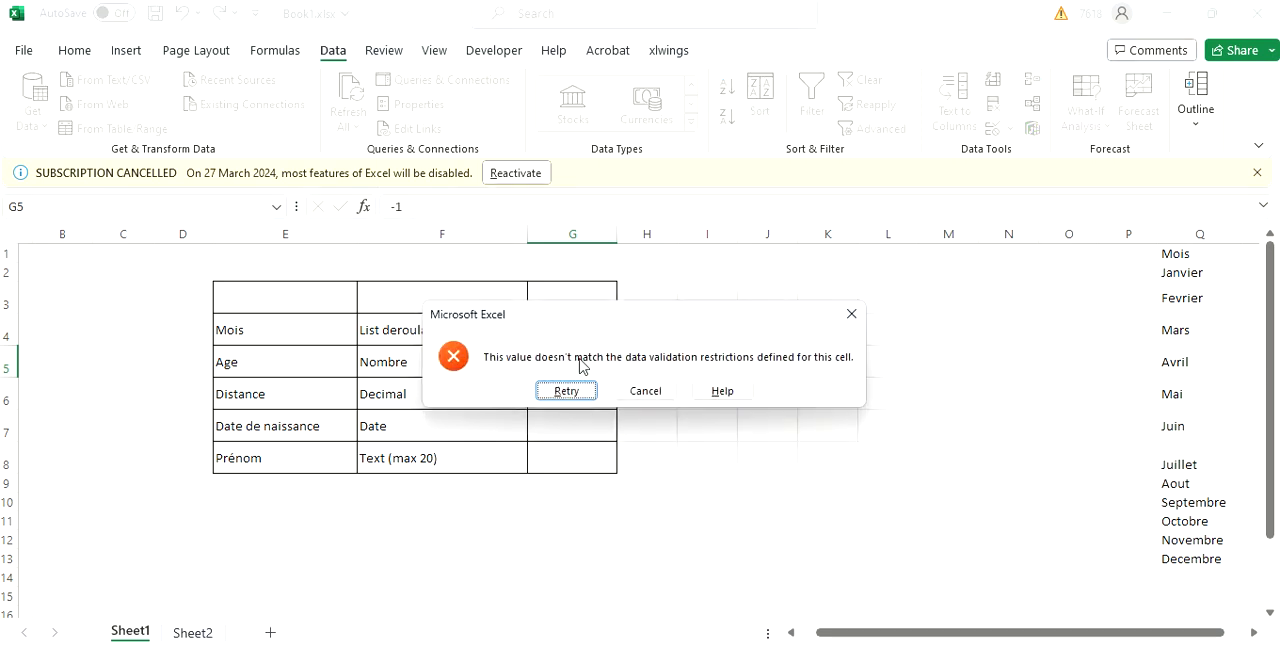
pyautogui.click(640, 389)
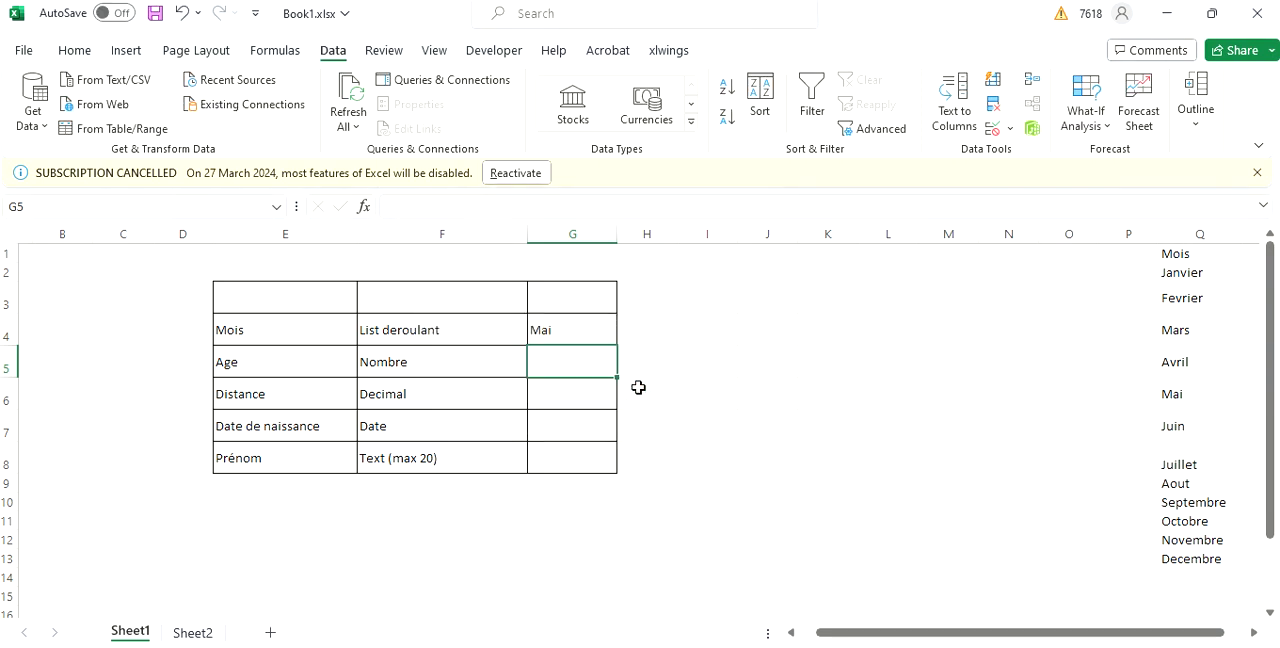
pyautogui.write('13')
pyautogui.press('Return')
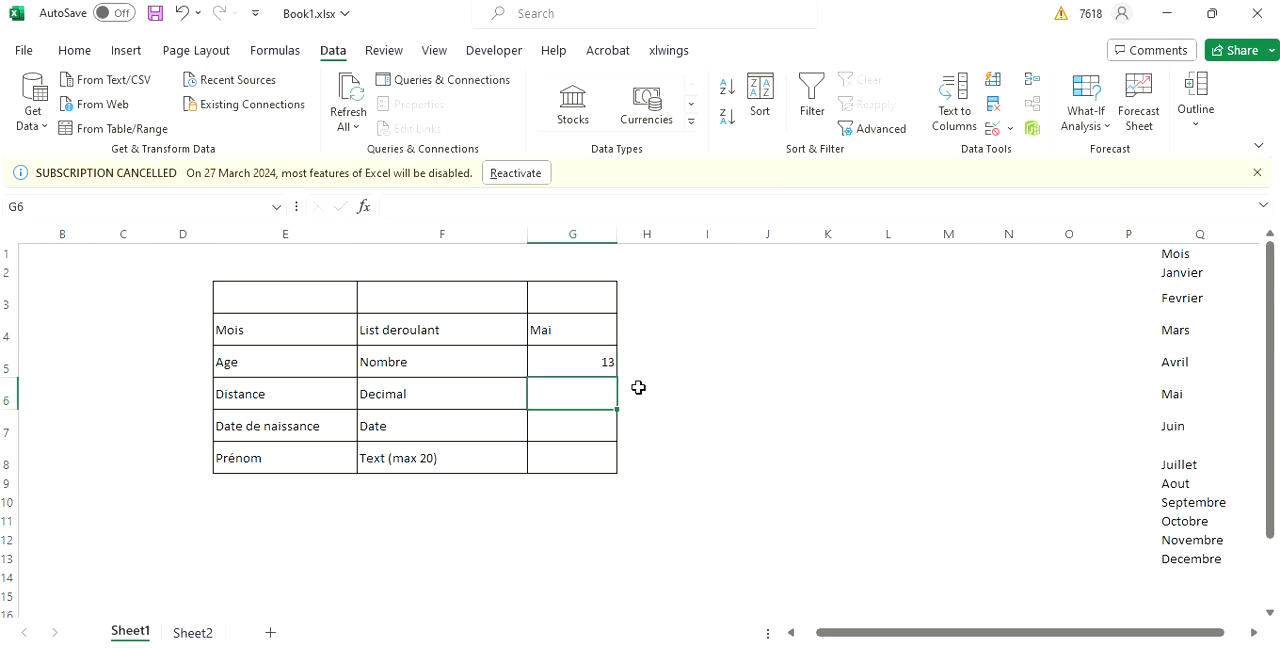
# Restrict the Distance cell G6 to decimal values between 0 and 1000 with data validation.
pyautogui.click(1011, 128)
pyautogui.click(1030, 157)
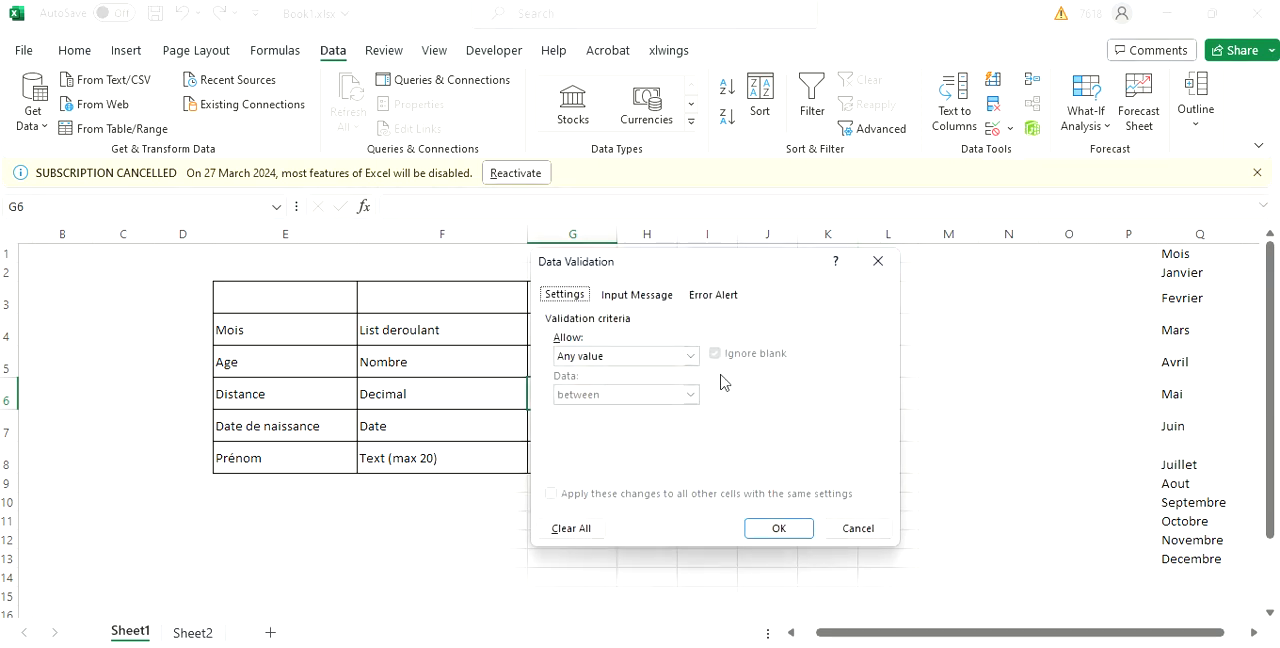
pyautogui.click(691, 357)
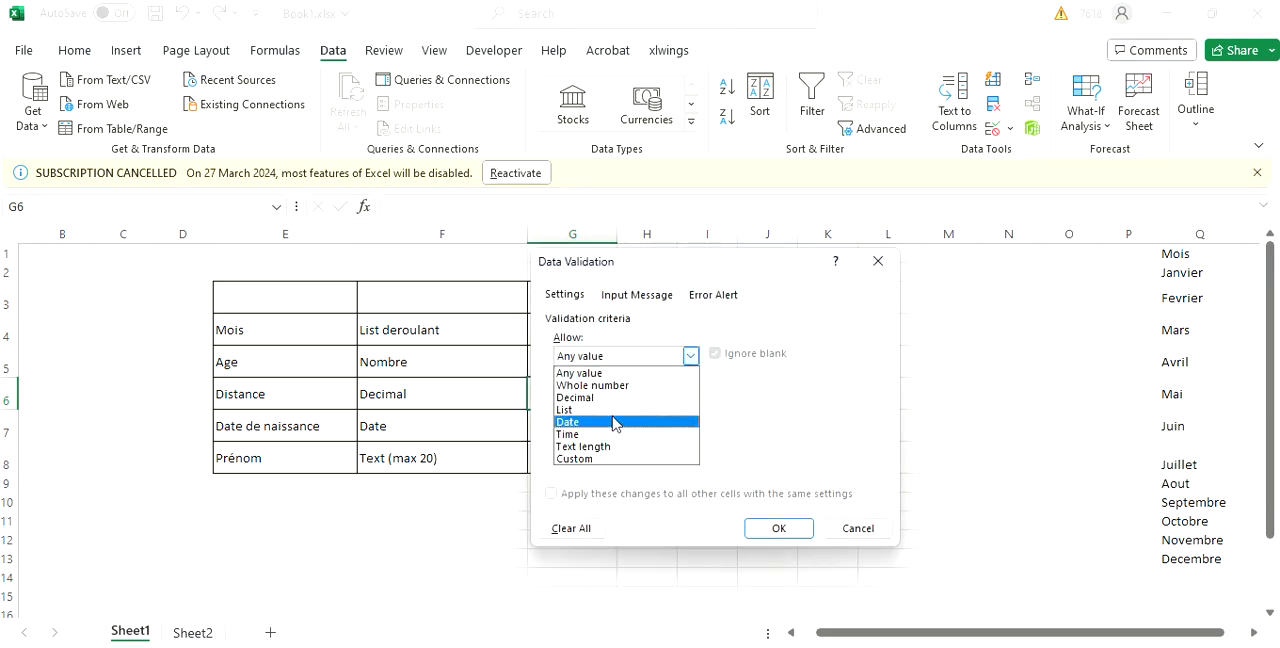
pyautogui.click(593, 399)
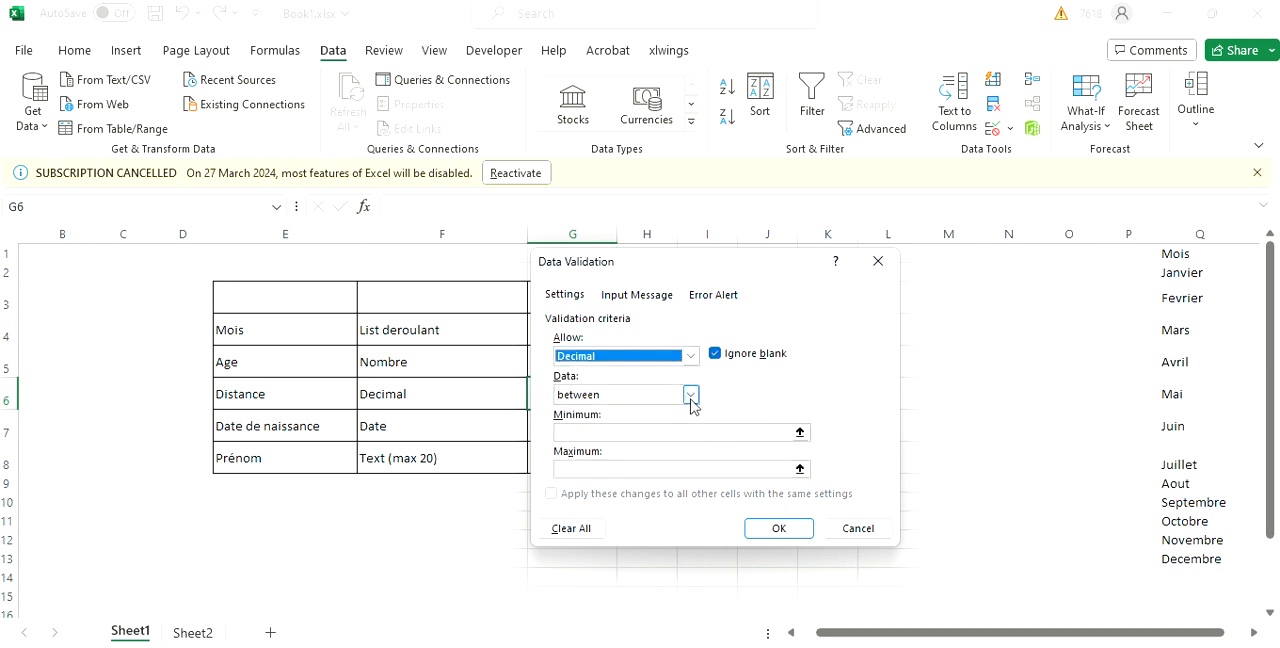
pyautogui.click(620, 433)
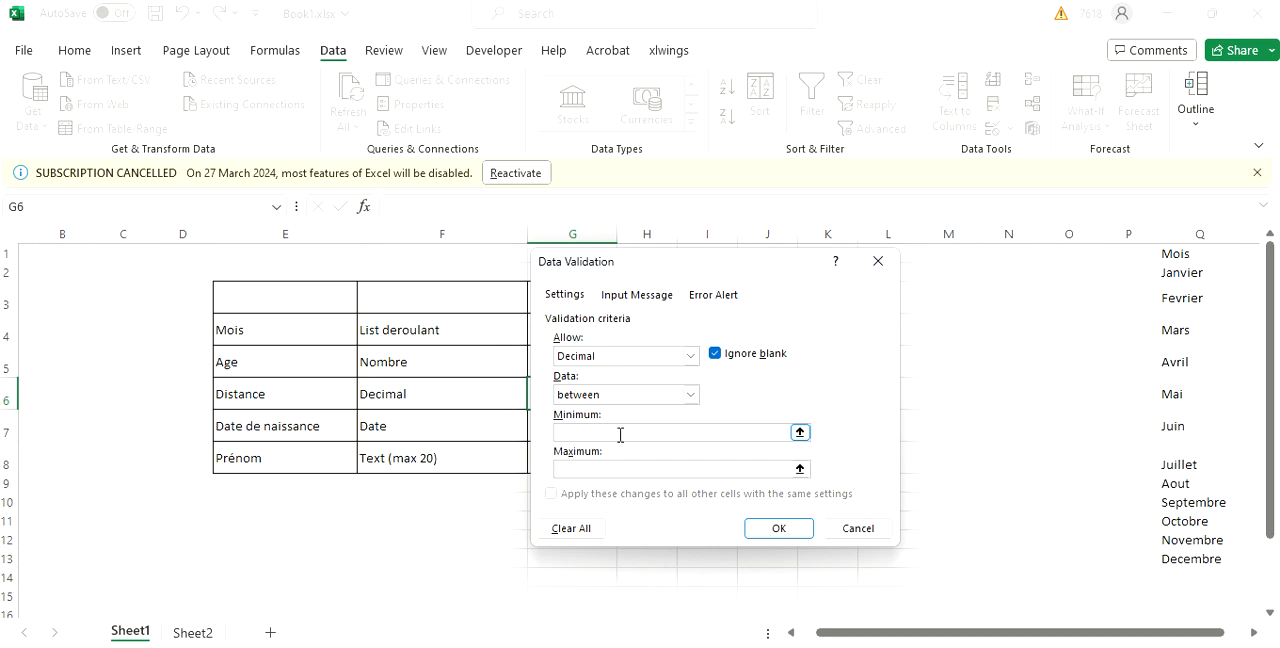
pyautogui.write('0')
pyautogui.click(598, 470)
pyautogui.write('1000')
pyautogui.press('Return')
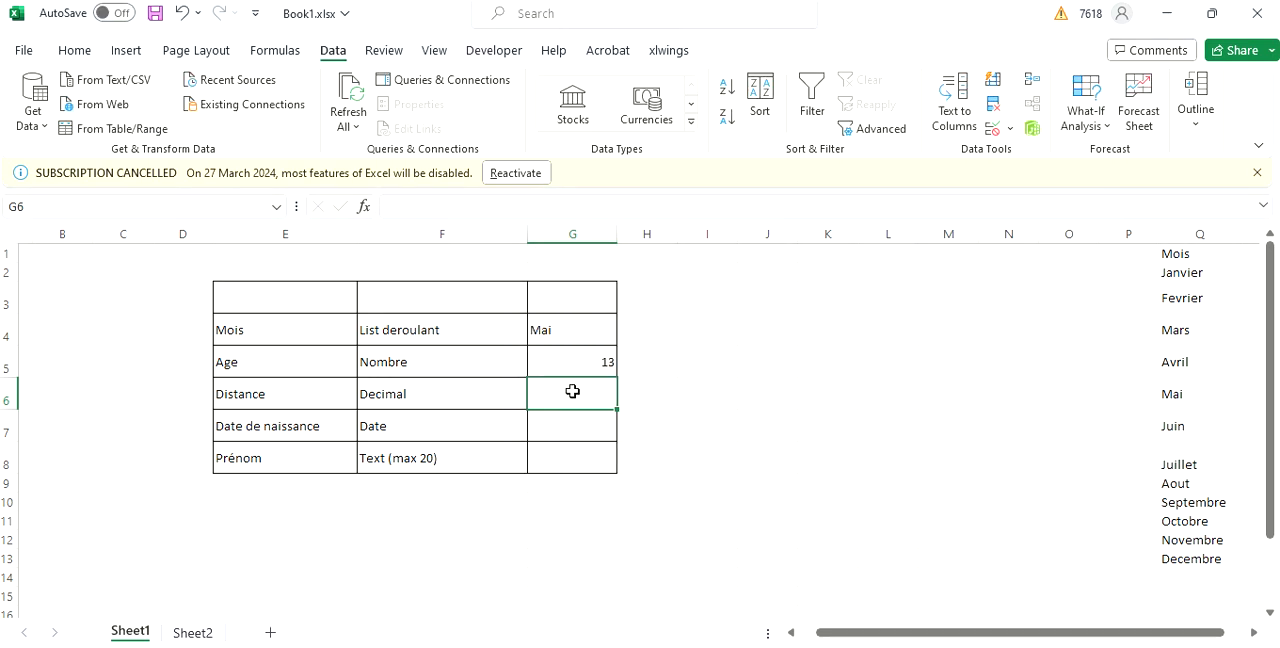
# Replace the trial value -1 in the Distance cell G6 and enter 15 instead.
pyautogui.write('-1')
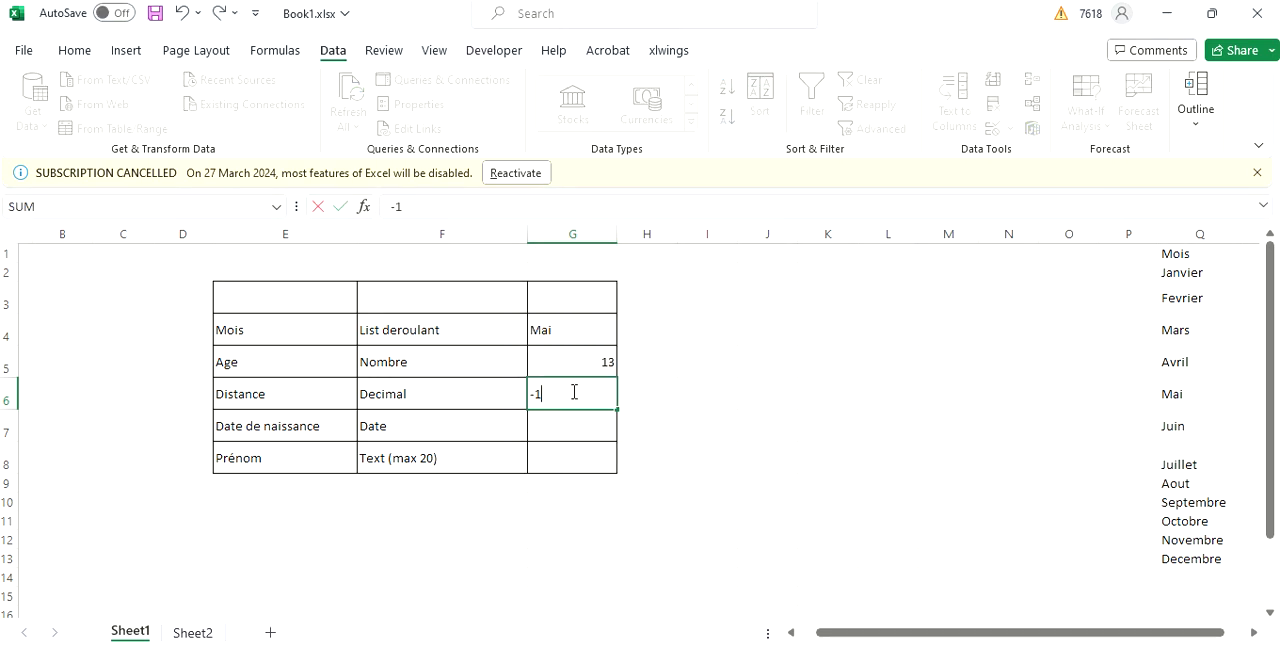
pyautogui.write('5000')
pyautogui.press('BackSpace')
pyautogui.press('BackSpace')
pyautogui.press('BackSpace')
pyautogui.press('BackSpace')
pyautogui.press('BackSpace')
pyautogui.press('BackSpace')
pyautogui.write('15')
pyautogui.press('Return')
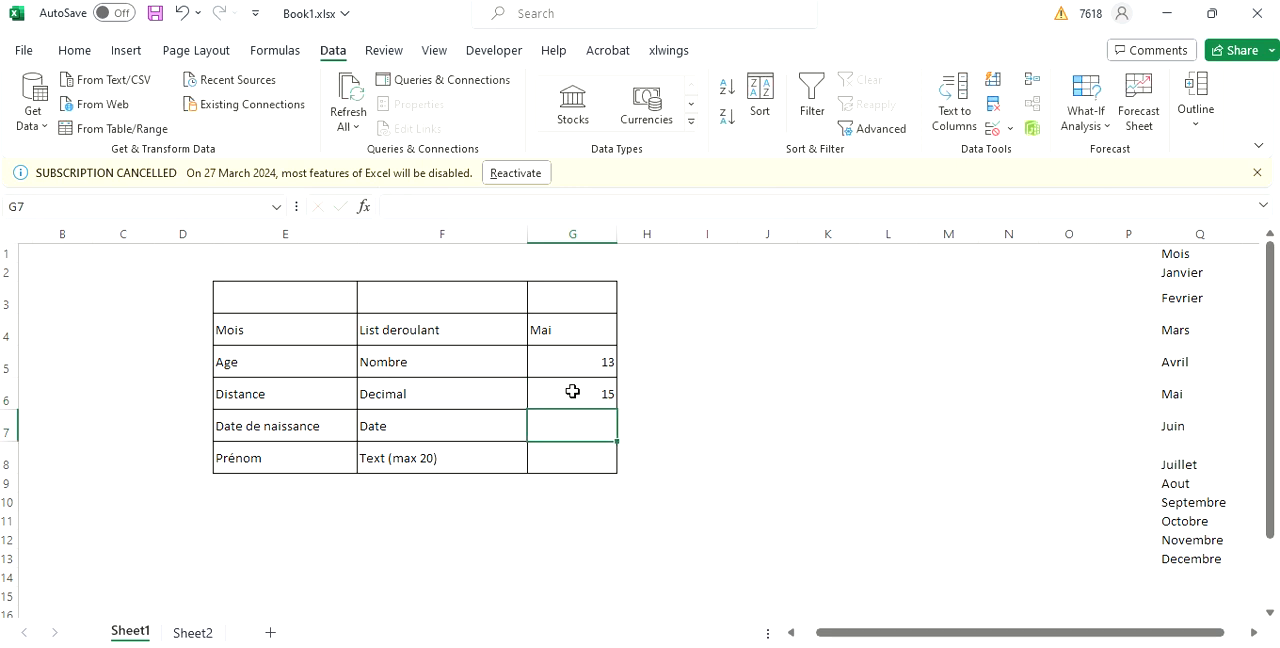
# Test the decimal rule in G6 by trying 15000 and cancel that entry.
pyautogui.click(572, 391)
pyautogui.write('15000')
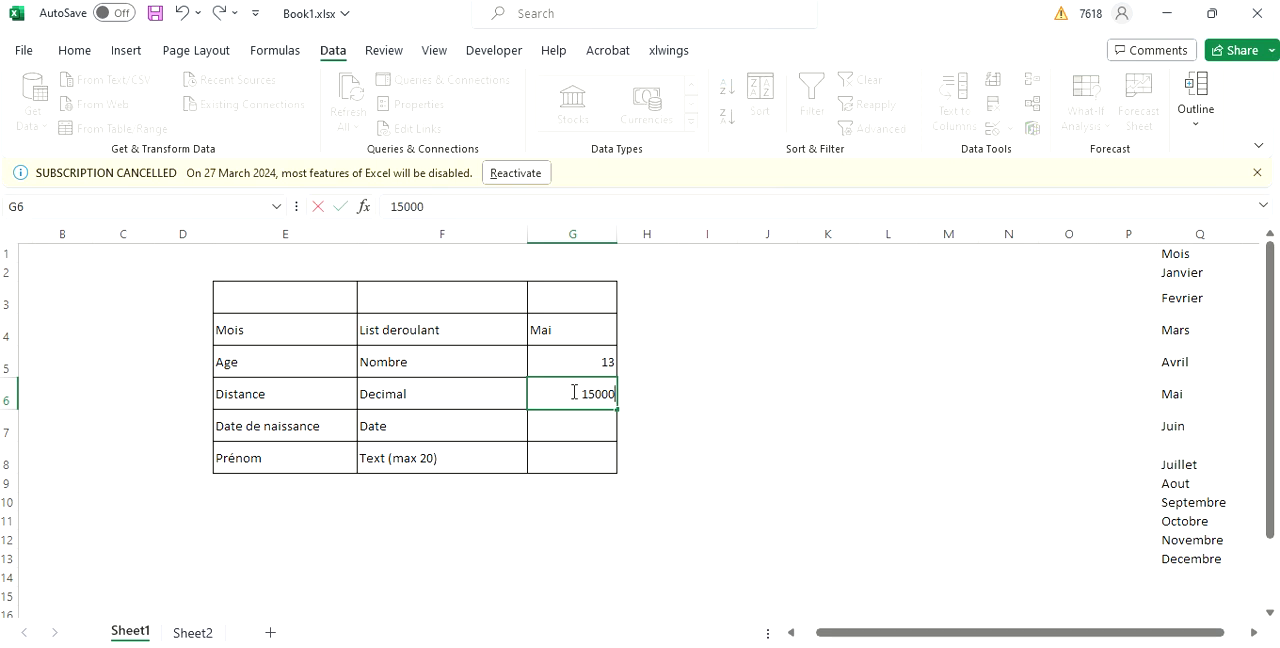
pyautogui.press('Return')
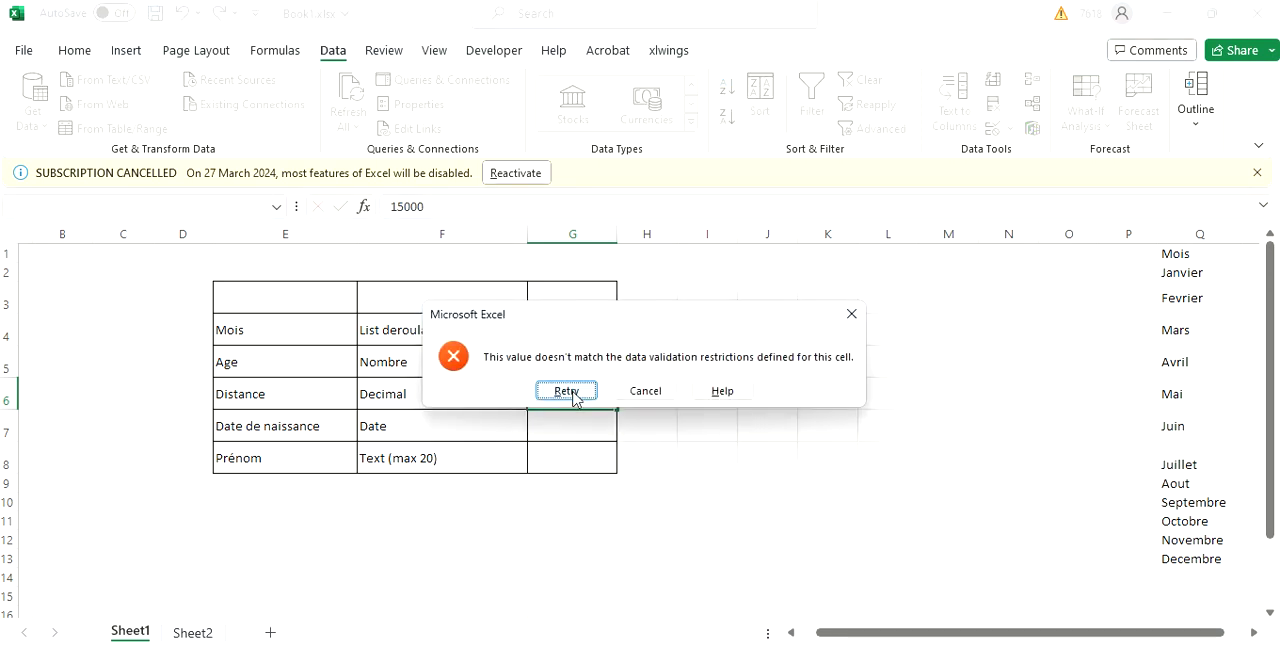
pyautogui.click(642, 393)
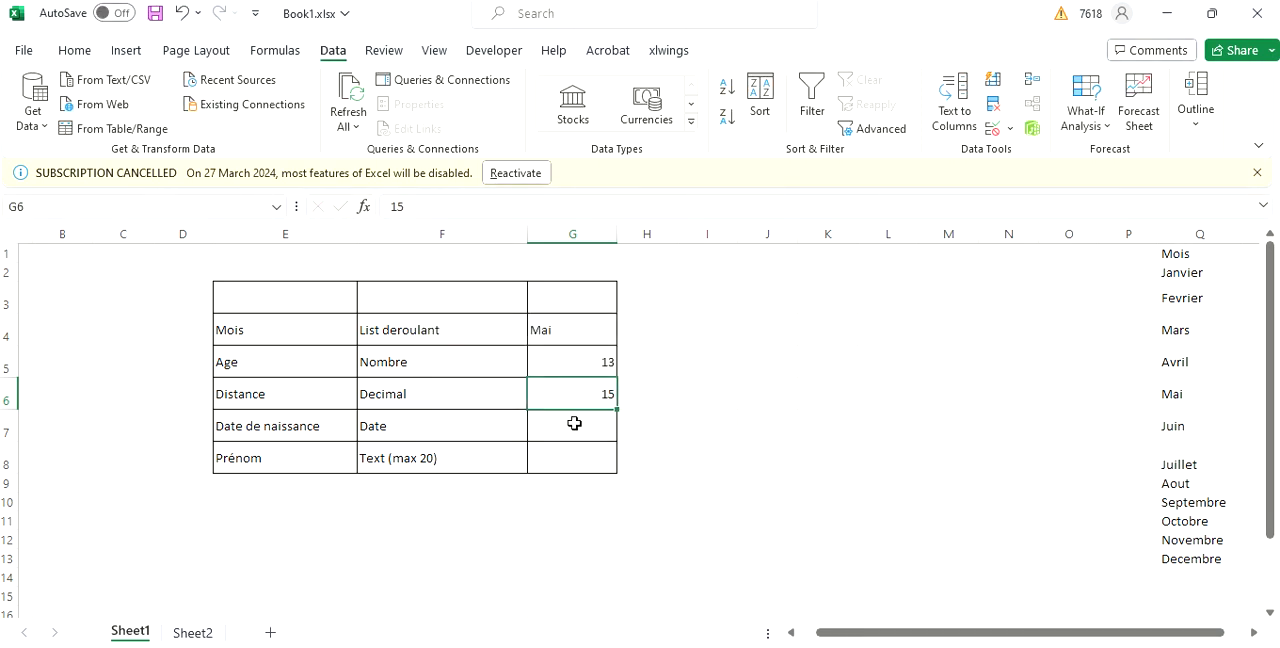
# Start a data validation rule for the Date de naissance cell G7 that allows dates between two limits.
pyautogui.click(568, 428)
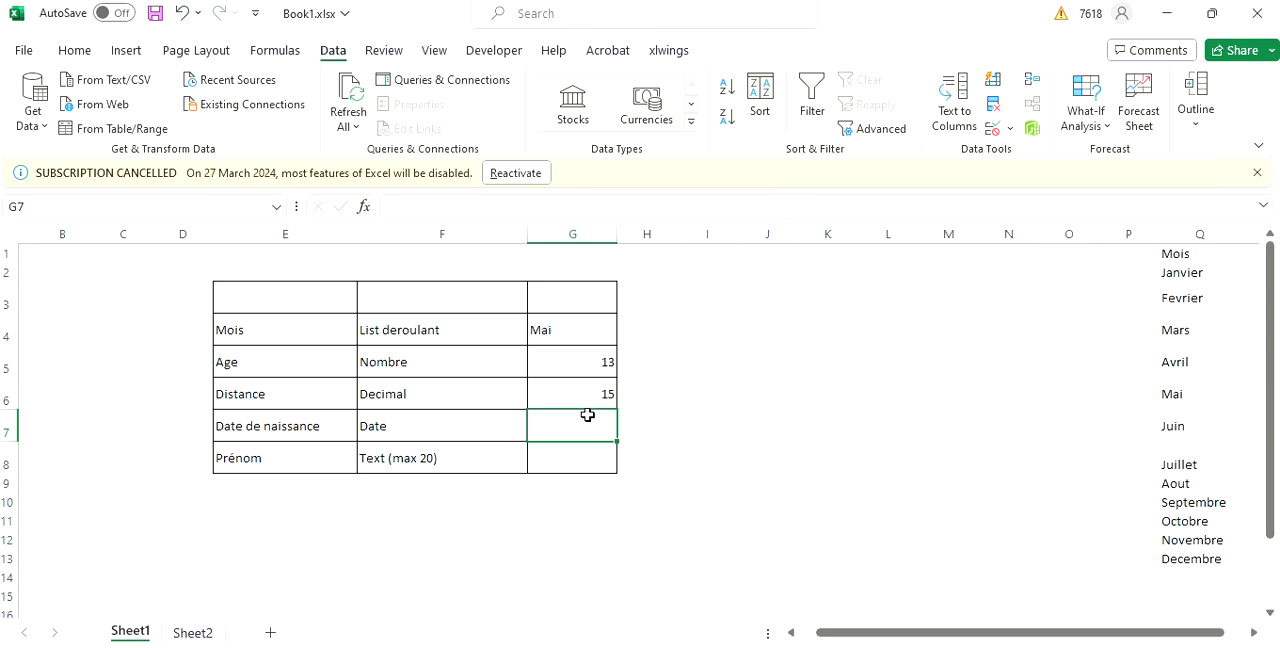
pyautogui.click(1010, 128)
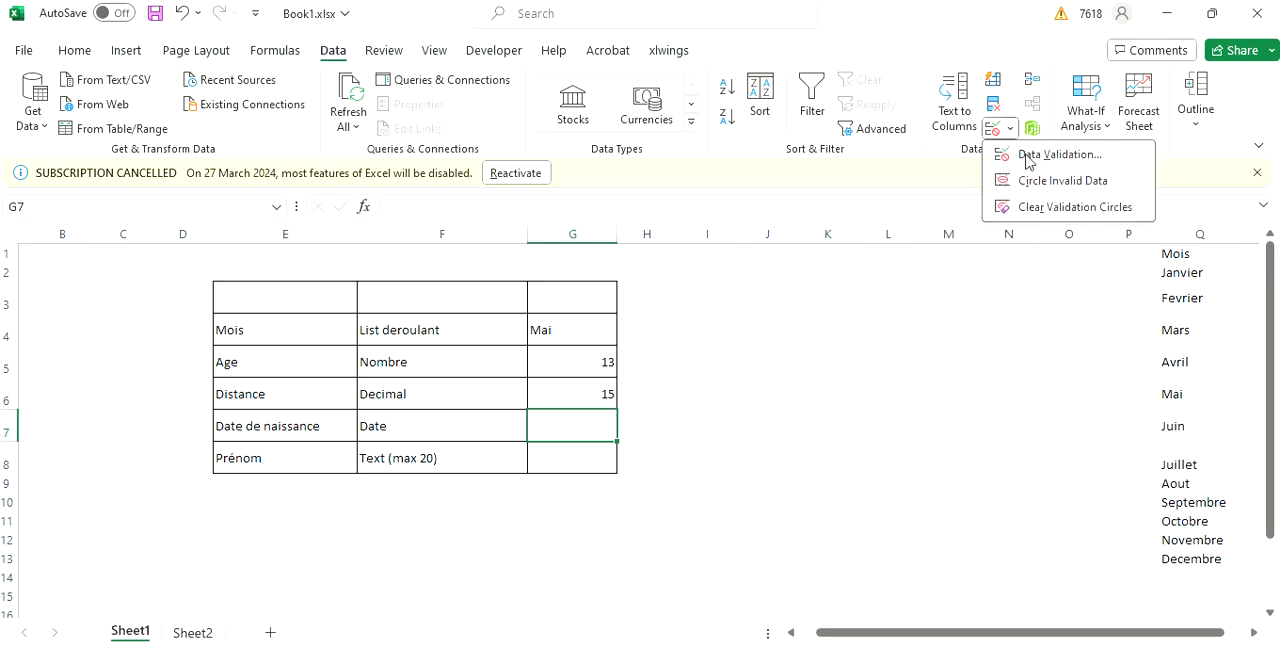
pyautogui.click(1028, 158)
pyautogui.click(689, 360)
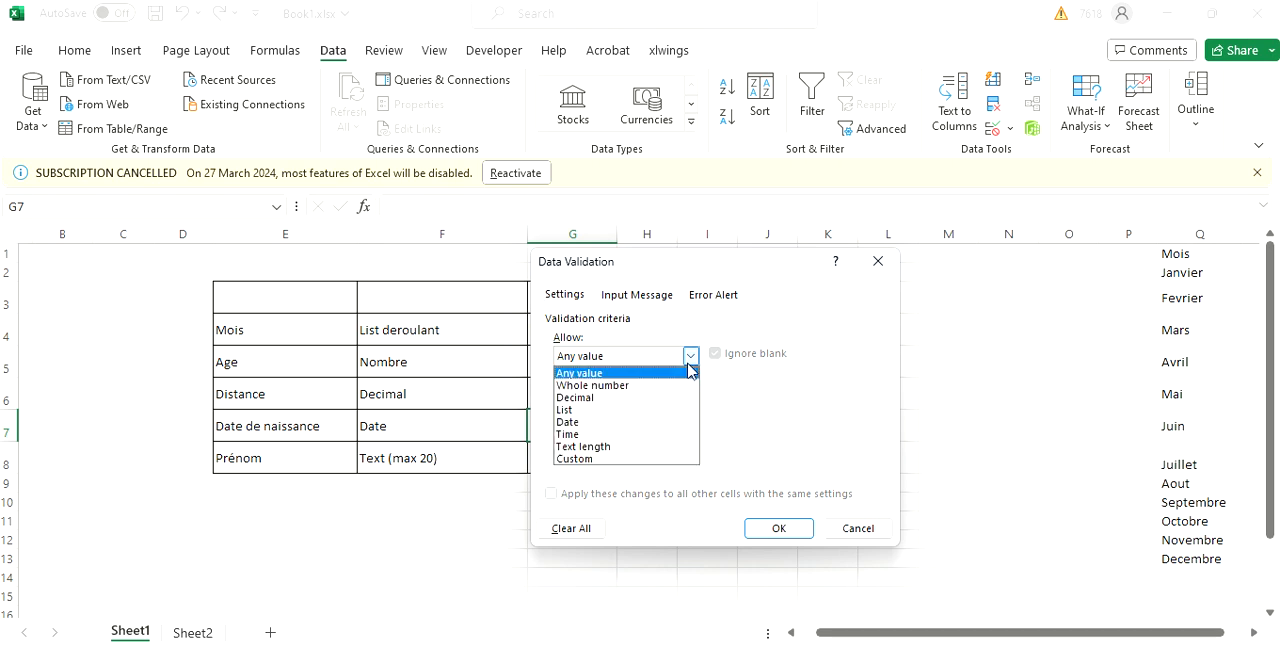
pyautogui.click(607, 424)
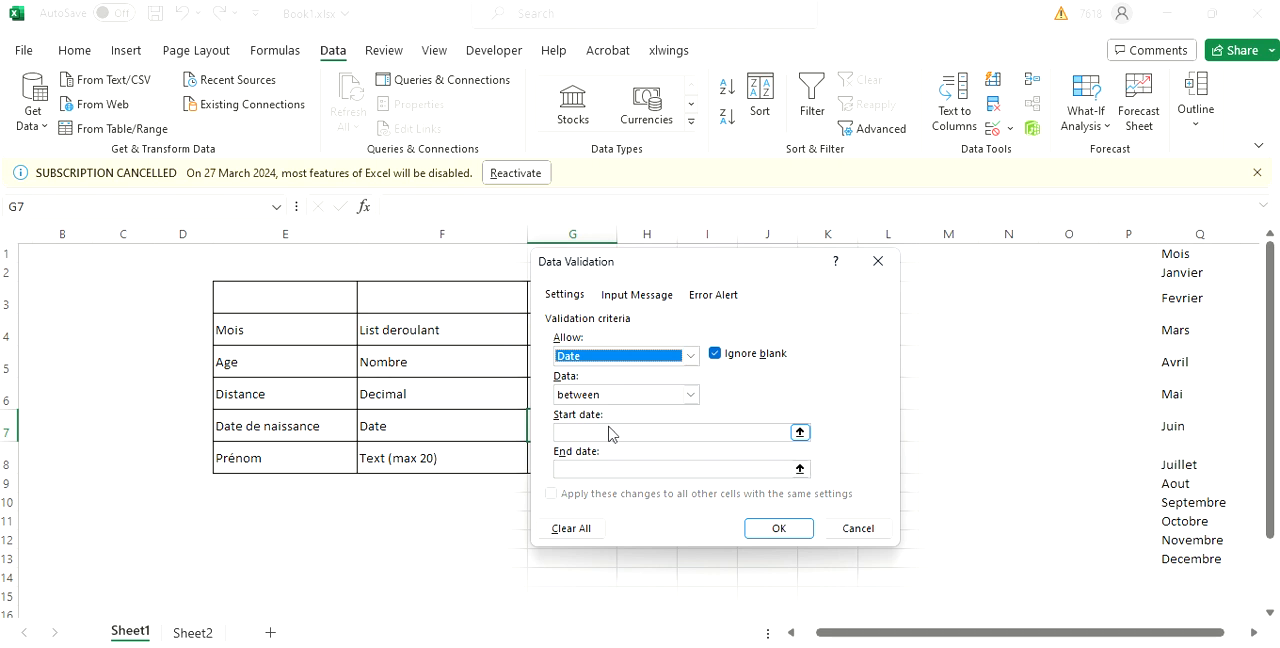
pyautogui.click(691, 396)
pyautogui.click(691, 396)
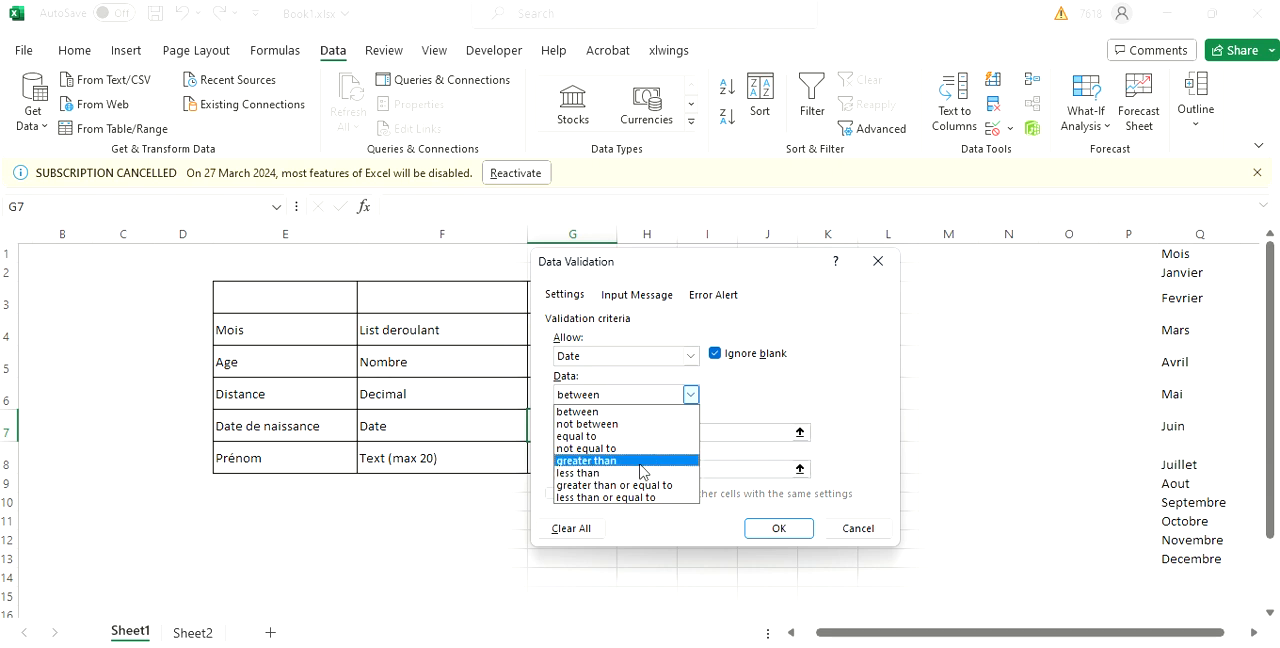
pyautogui.click(577, 411)
# Set G7's validation start date to 01/01/2000 and end date to 01/01/2020, and apply the rule.
pyautogui.click(566, 433)
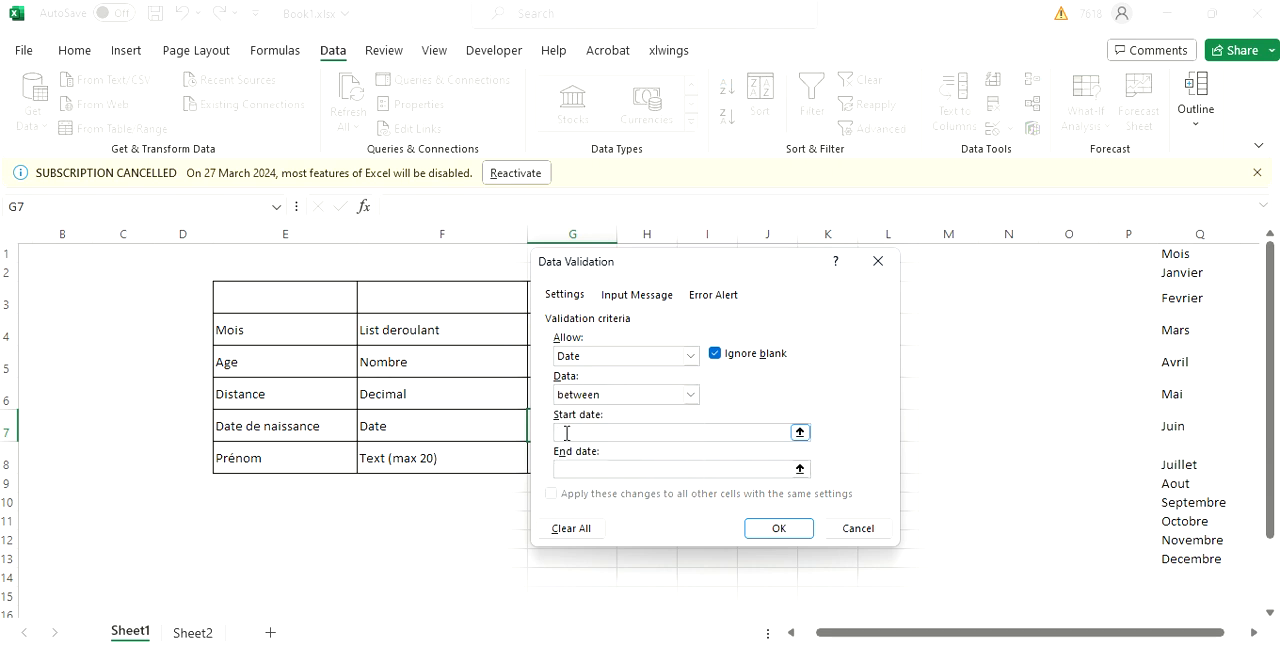
pyautogui.write('01/01/2000')
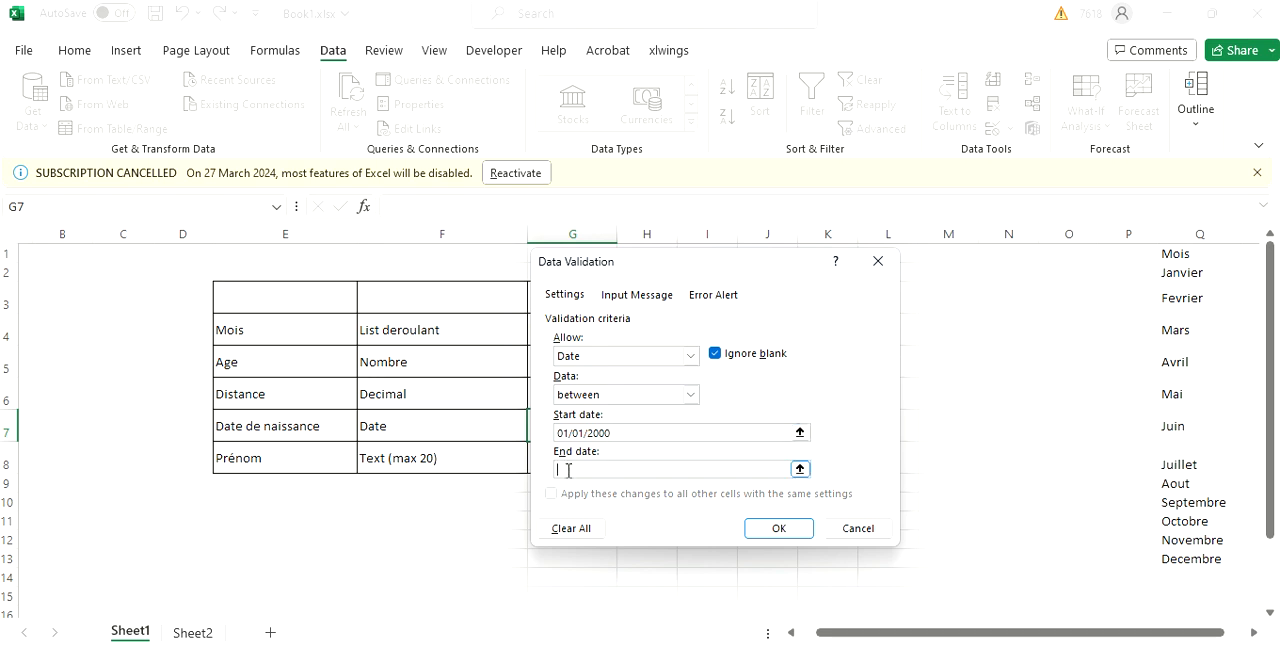
pyautogui.write('01/01/2020')
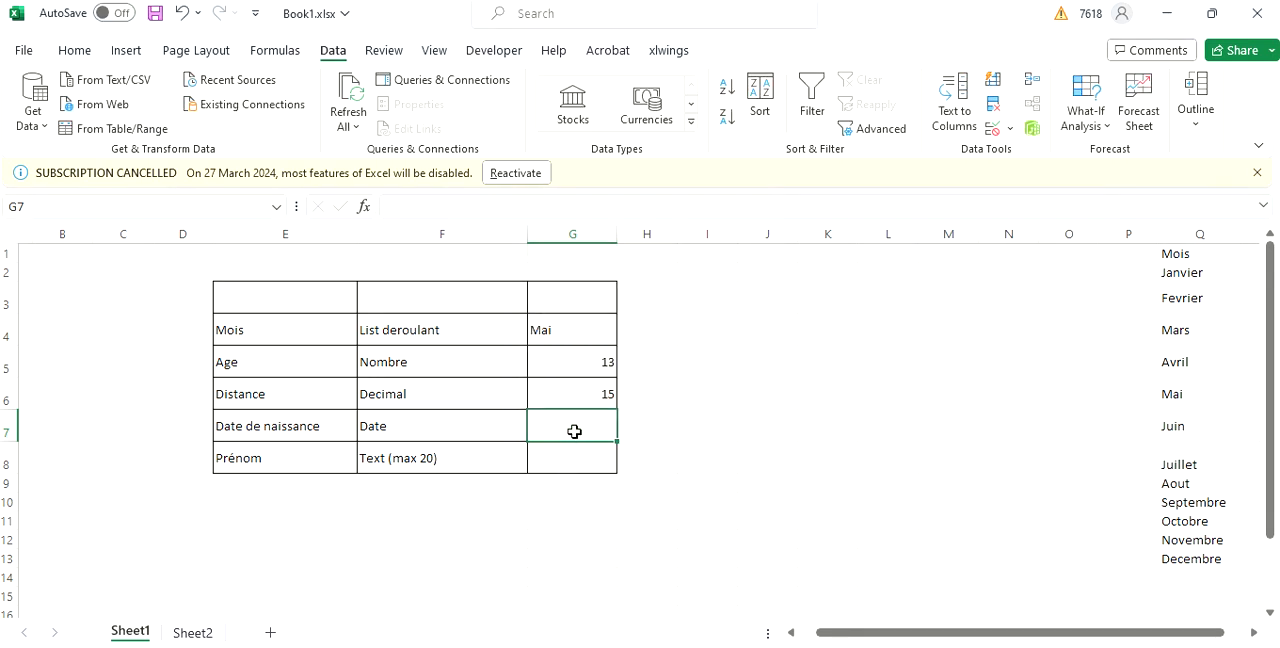
# Test the date rule in G7 with a date of birth earlier than the start date and choose to retry the entry.
pyautogui.write('12/')
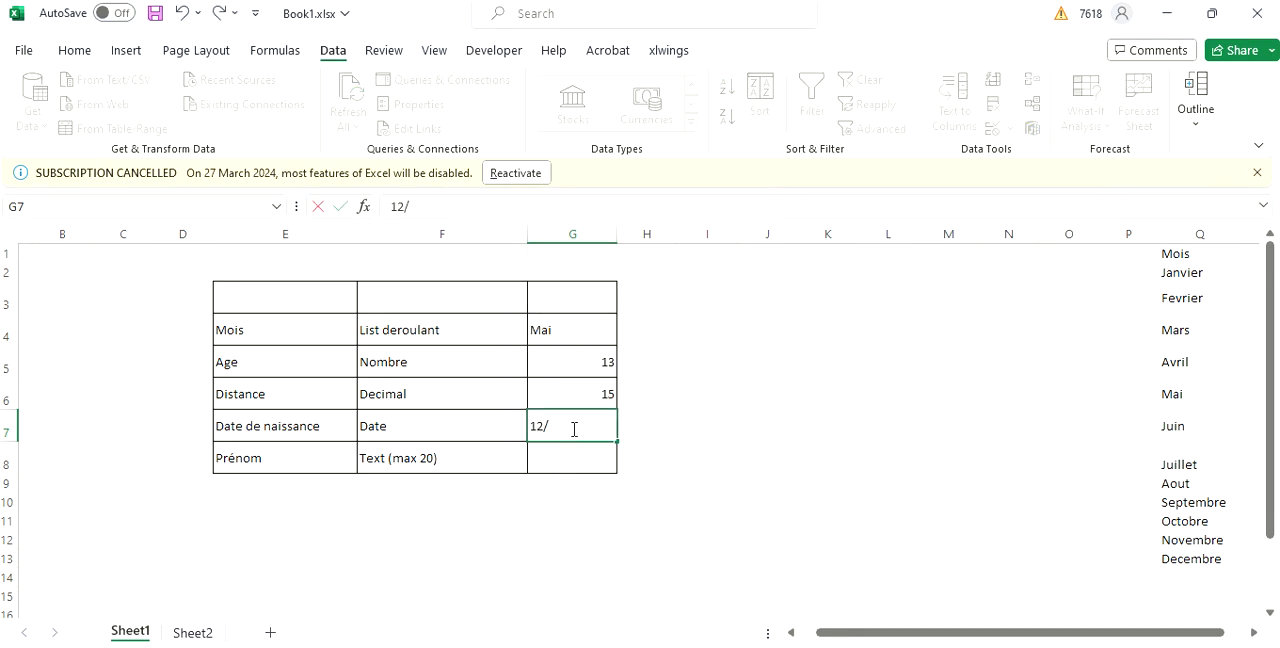
pyautogui.write('12/1990')
pyautogui.press('Return')
pyautogui.press('Return')
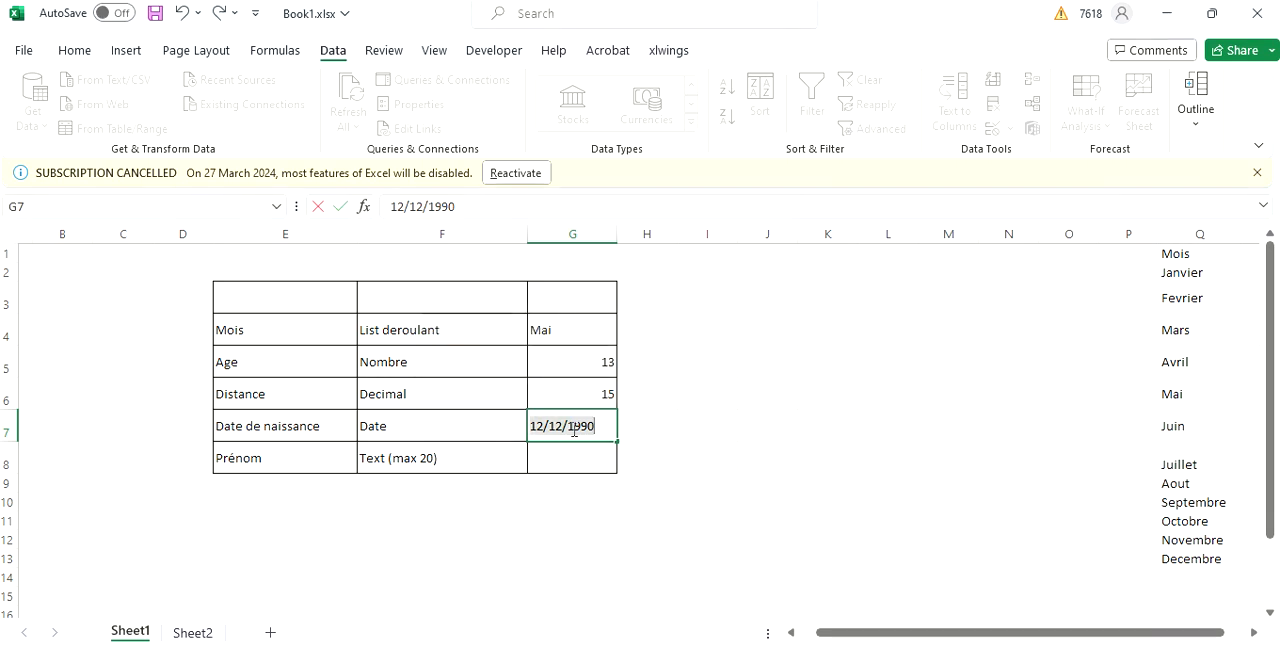
# Correct the year in G7 so the date of birth falls within the allowed range, and commit it.
pyautogui.click(577, 433)
pyautogui.tripleClick(577, 433)
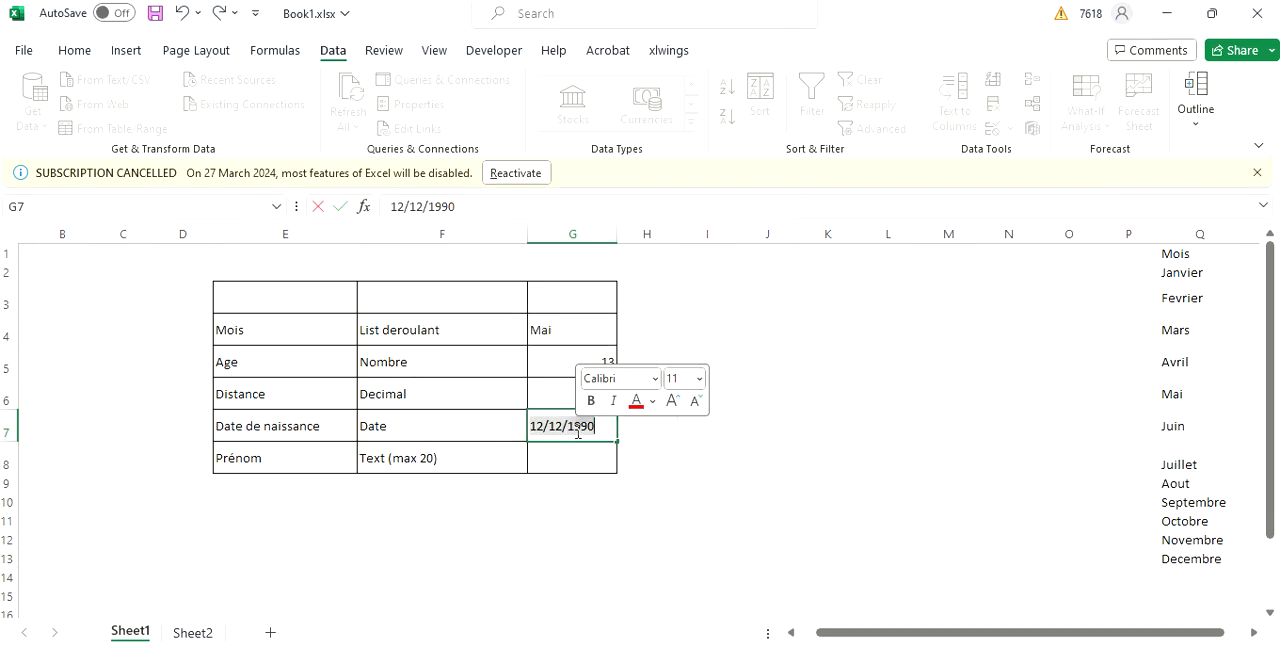
pyautogui.press('Right')
pyautogui.press('BackSpace')
pyautogui.press('BackSpace')
pyautogui.press('BackSpace')
pyautogui.press('BackSpace')
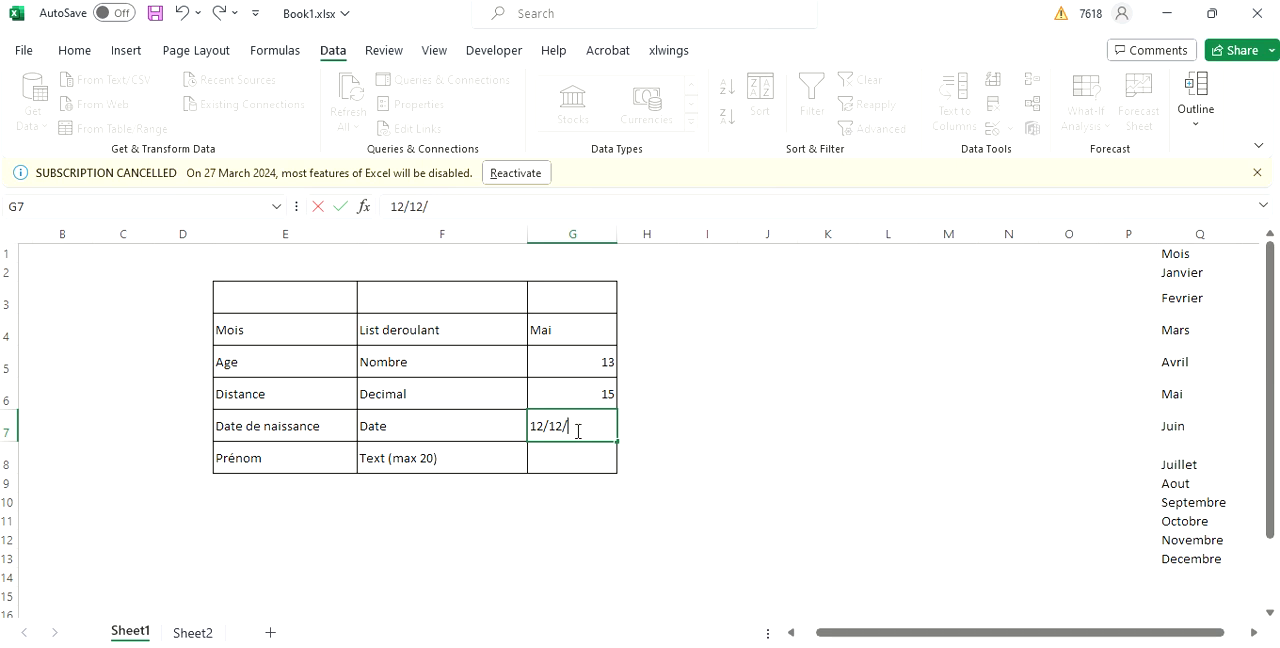
pyautogui.write('2000')
pyautogui.press('Return')
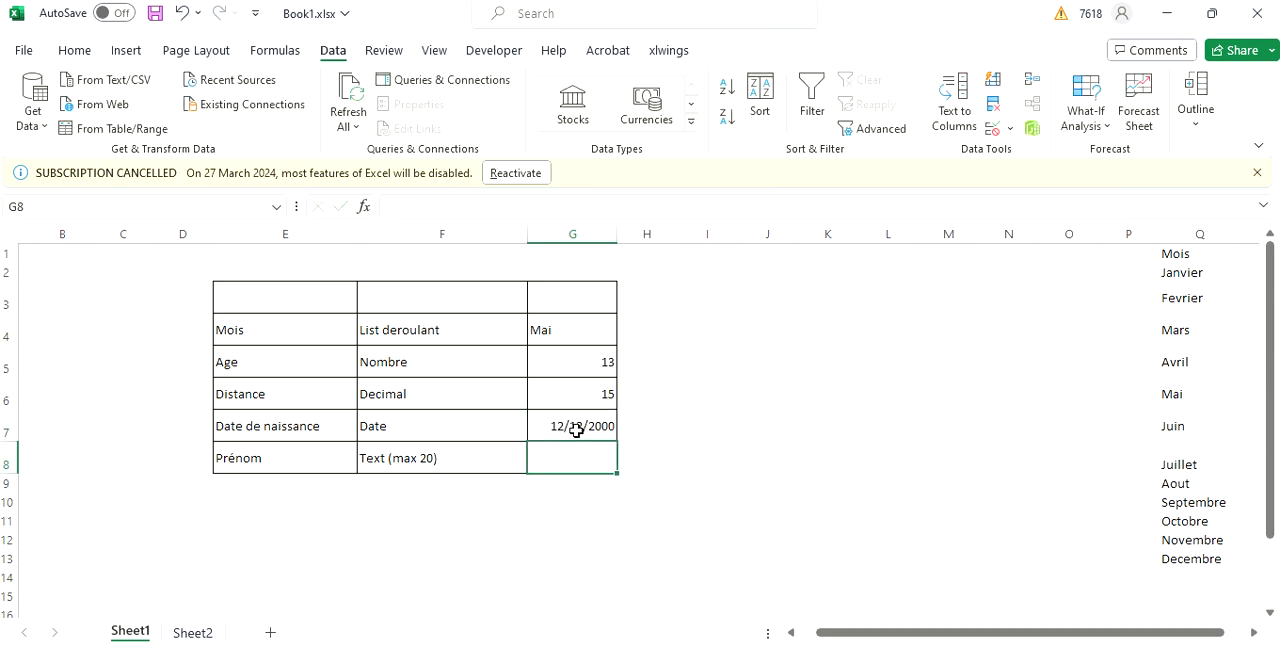
pyautogui.click(576, 429)
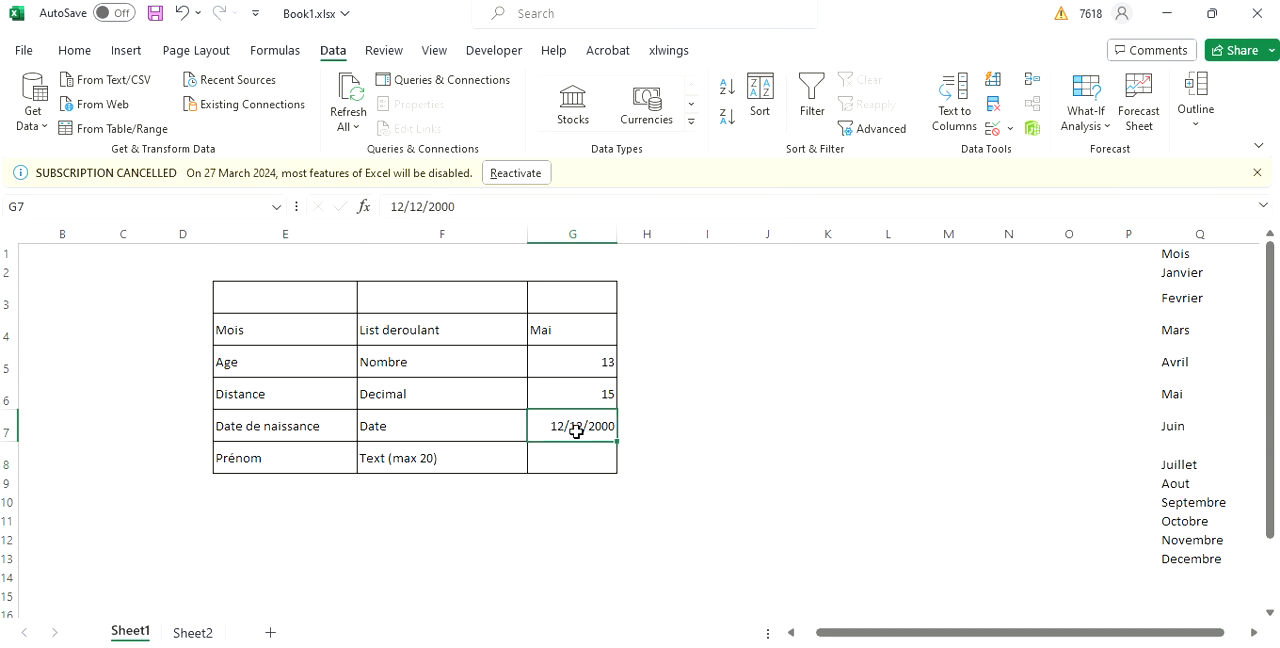
# Restrict the Prénom cell G8 to a text length between 3 and 25 characters with data validation.
pyautogui.click(555, 461)
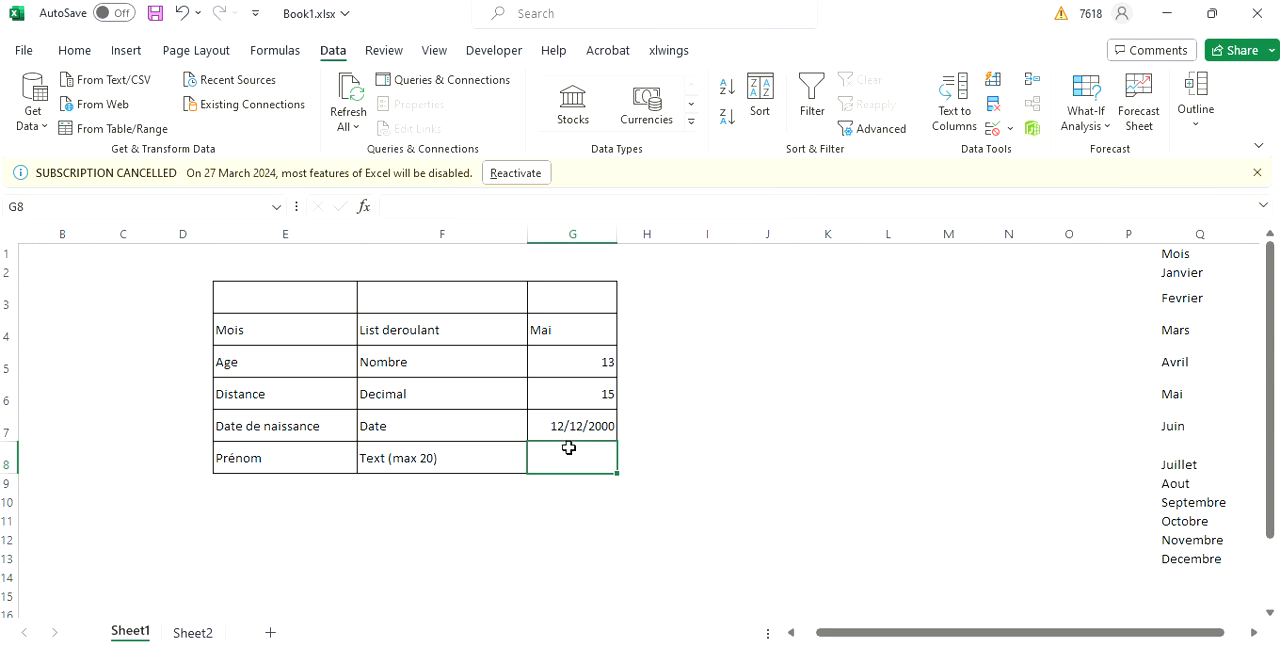
pyautogui.click(1010, 128)
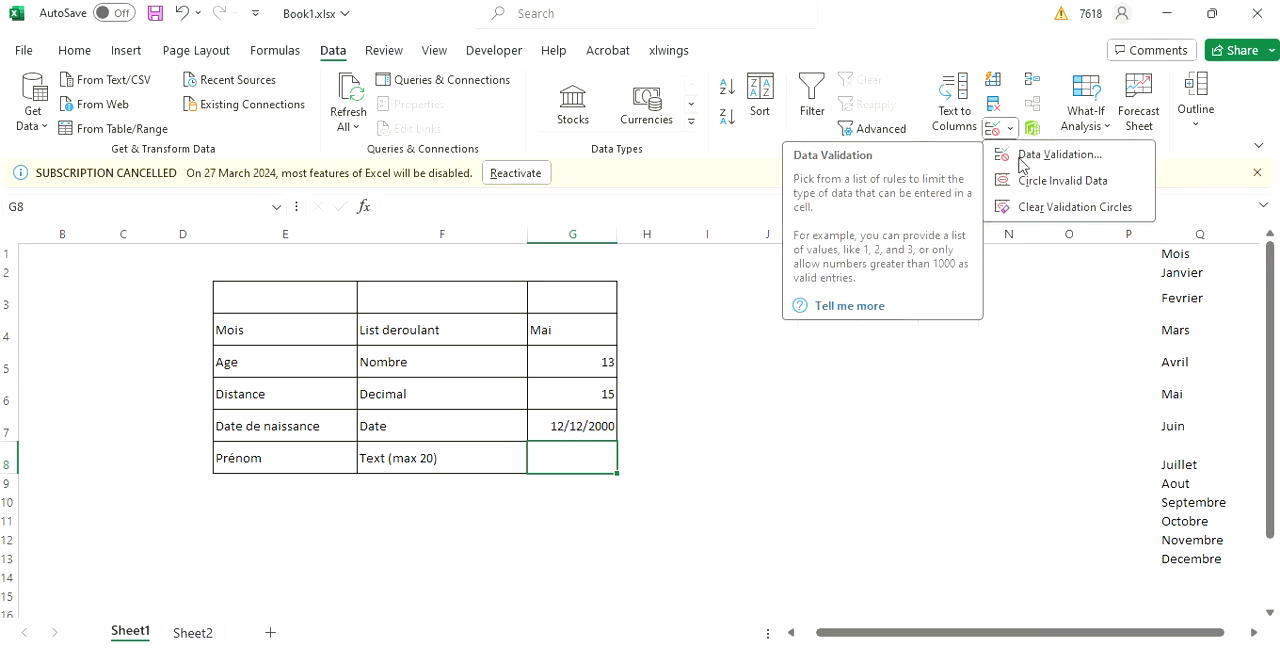
pyautogui.click(1022, 160)
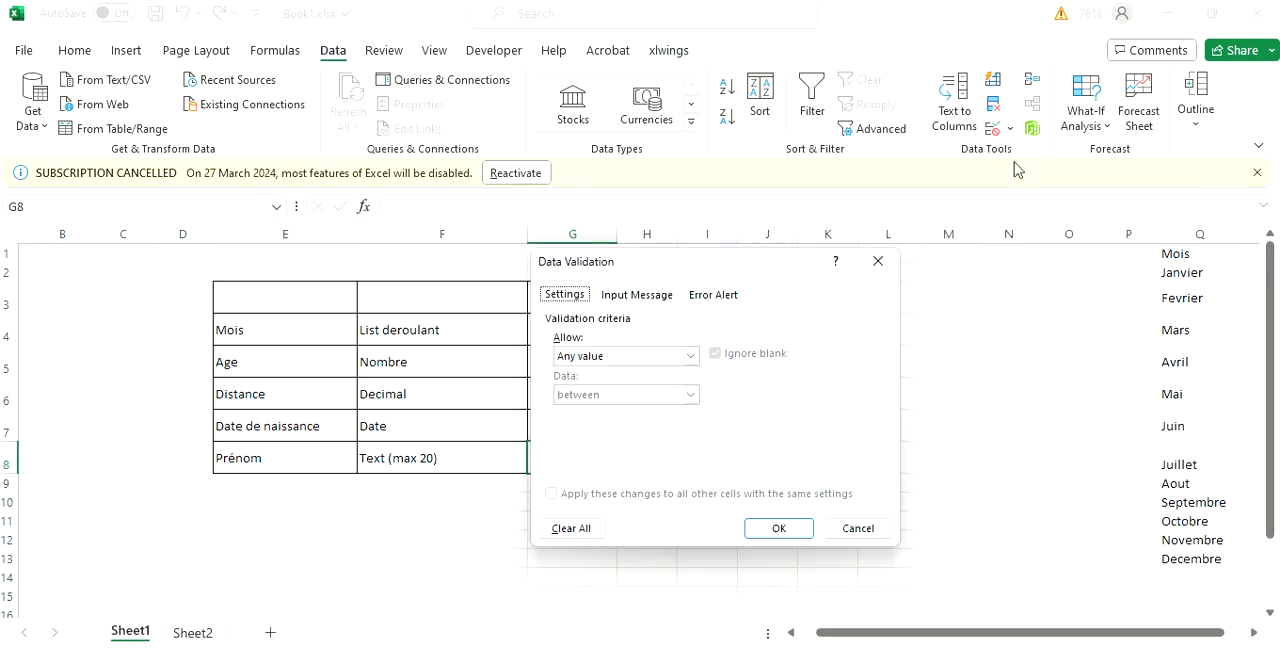
pyautogui.click(690, 357)
pyautogui.click(691, 357)
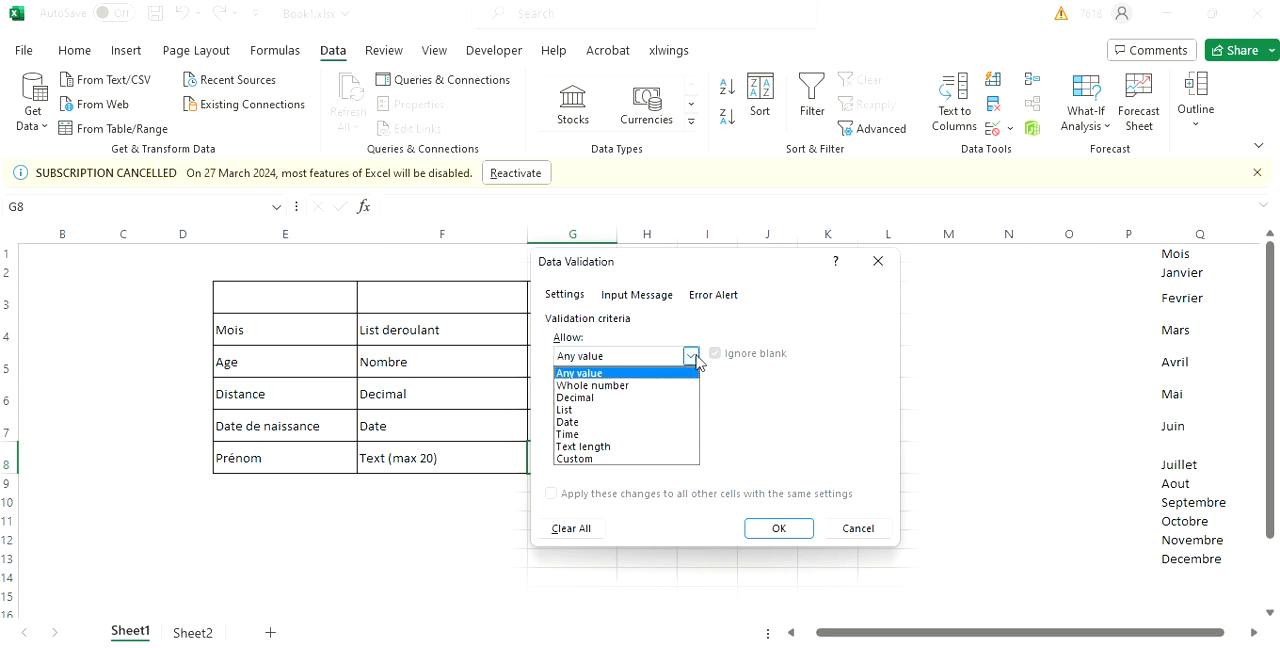
pyautogui.click(605, 450)
pyautogui.click(618, 433)
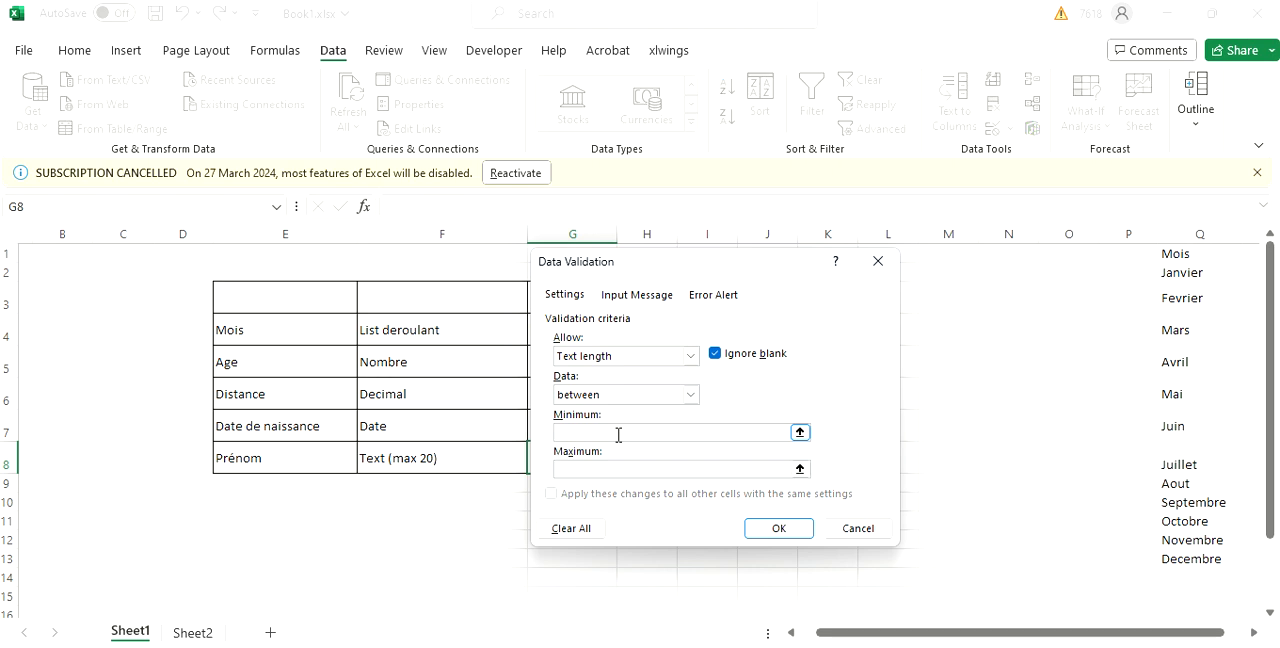
pyautogui.write('3')
pyautogui.click(578, 470)
pyautogui.write('25')
pyautogui.press('Return')
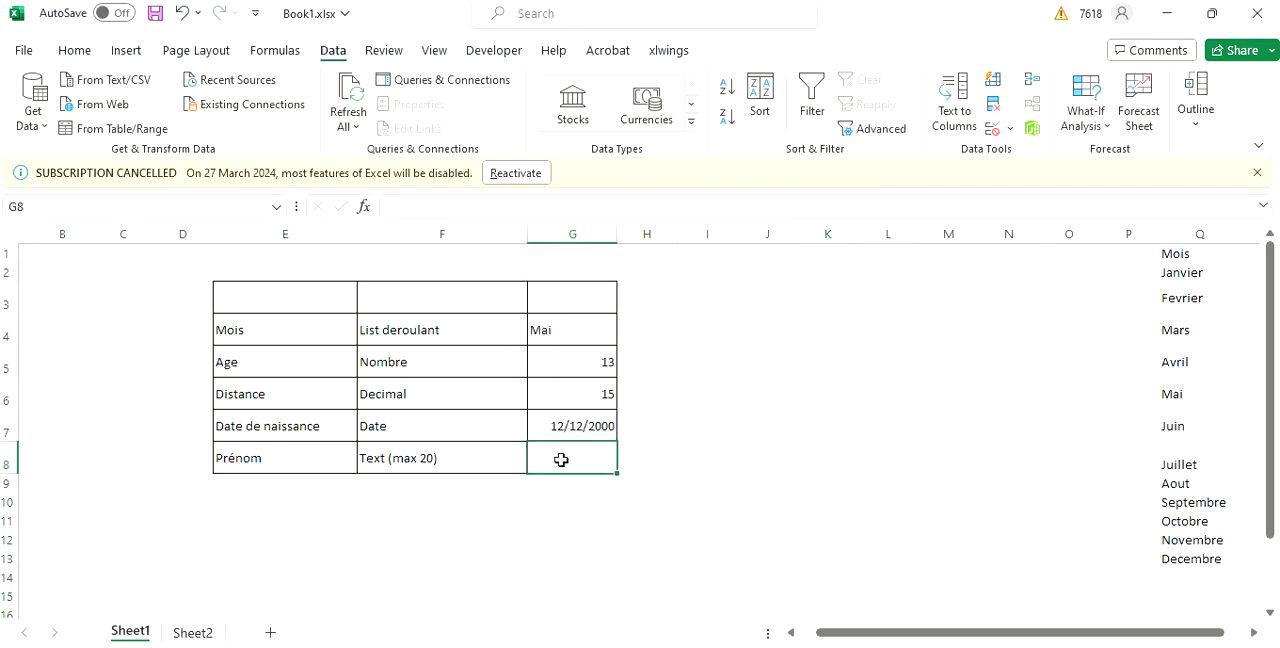
# Test the text length rule in G8 by trying "ah", cancel that entry and enter a three-letter first name instead.
pyautogui.write('ah')
pyautogui.press('Return')
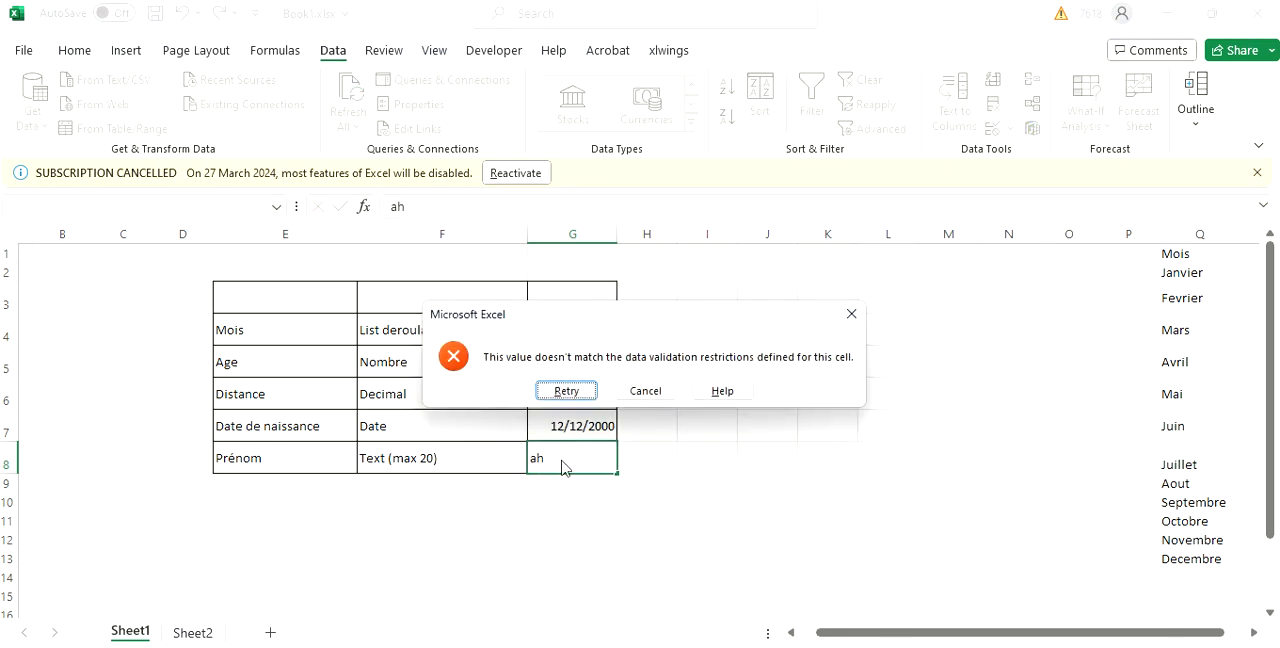
pyautogui.click(637, 395)
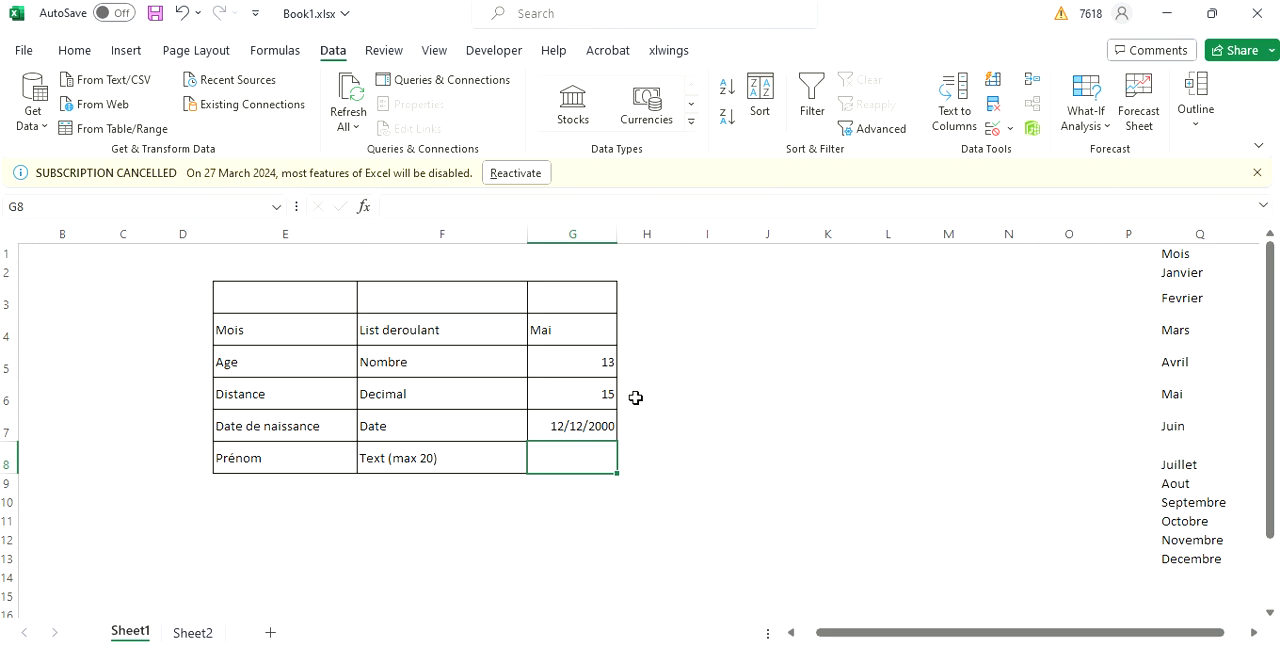
pyautogui.write('Ali')
pyautogui.press('Return')
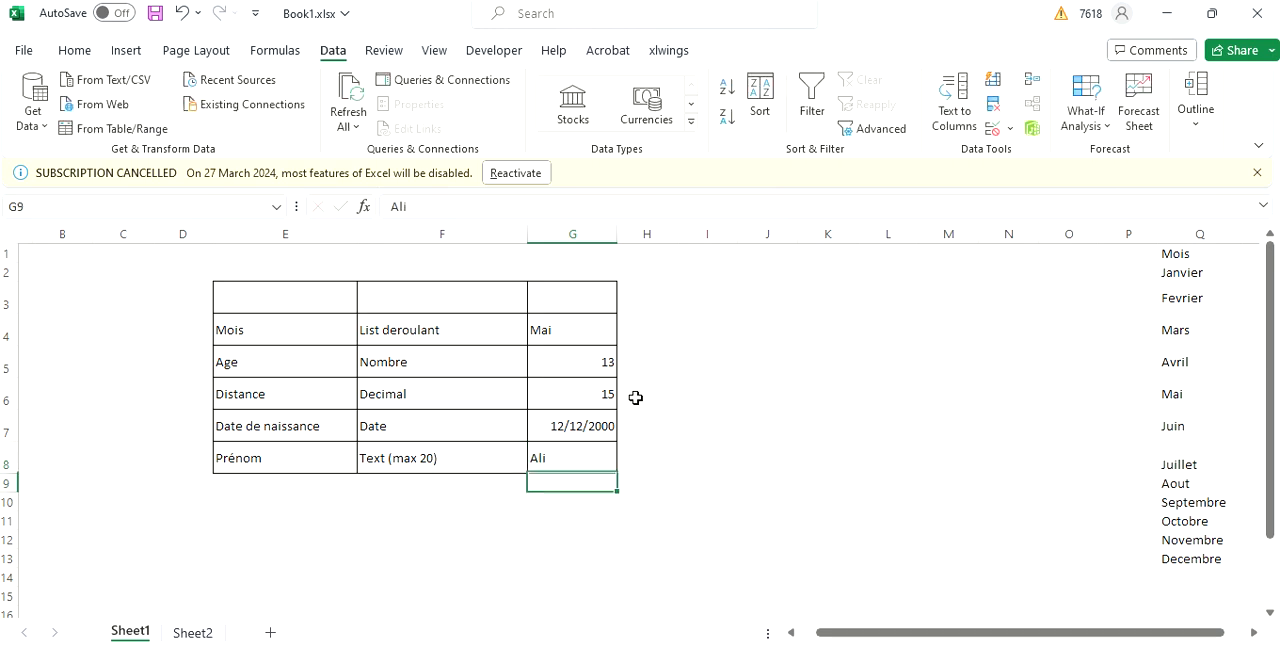
# Clear the first name from G8 and switch to Sheet2.
pyautogui.click(568, 453)
pyautogui.press('BackSpace')
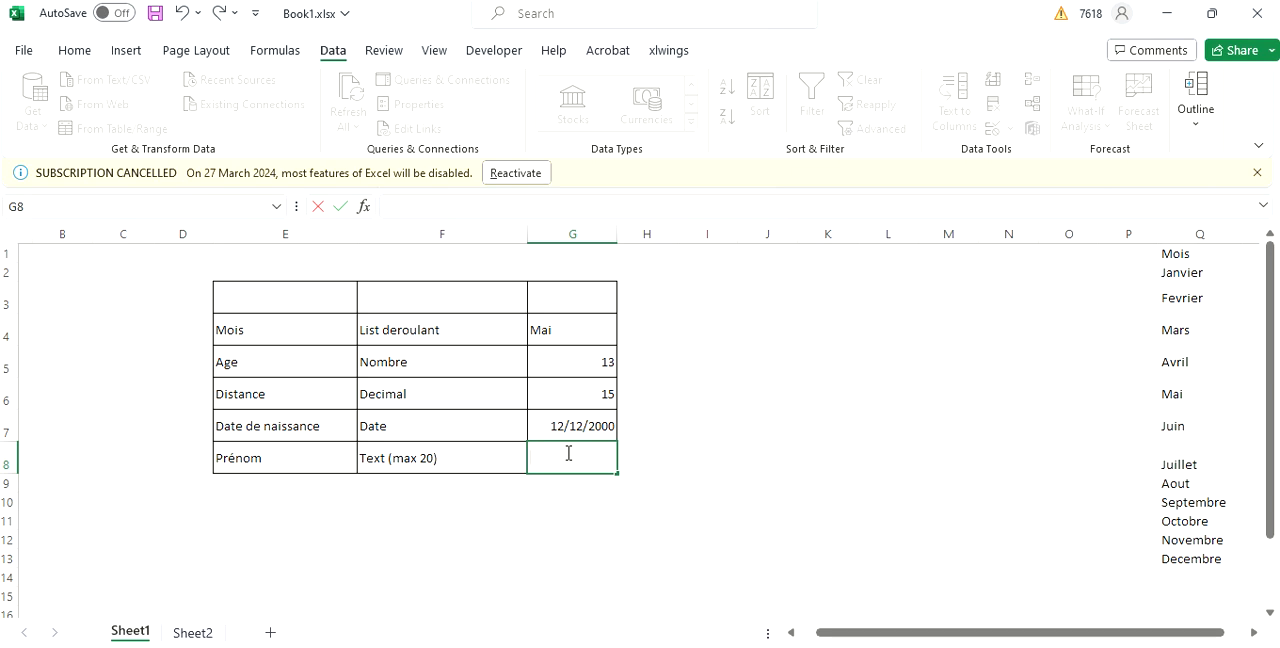
pyautogui.click(205, 633)
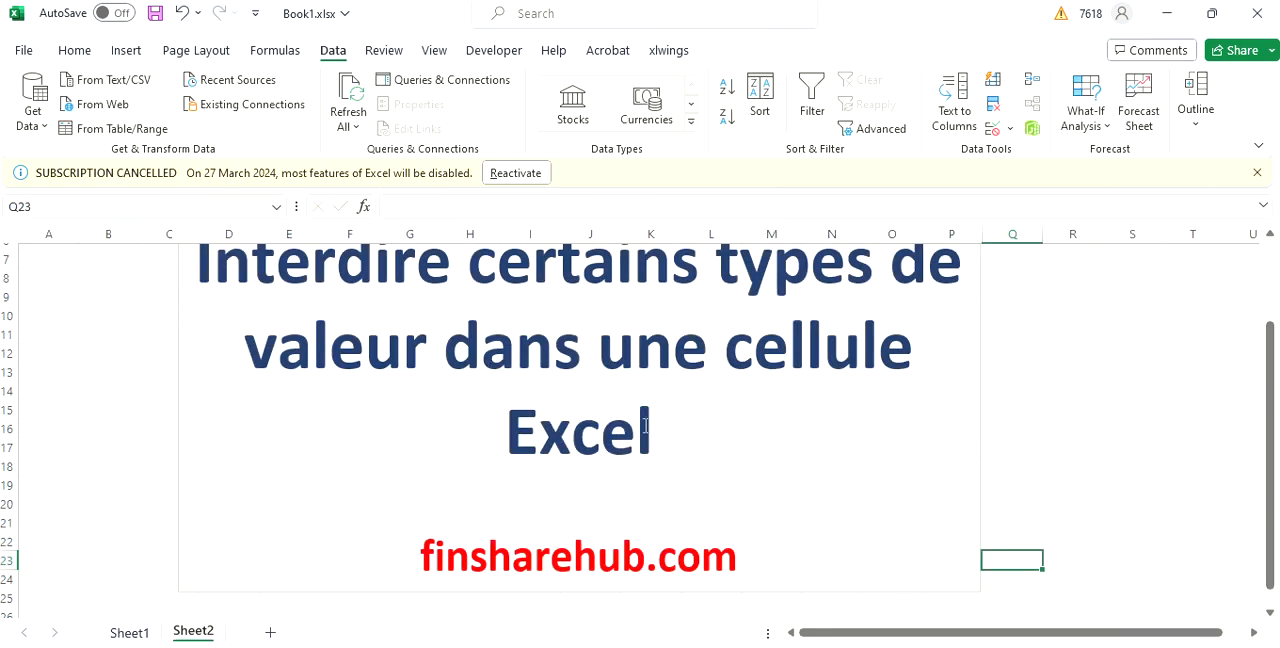